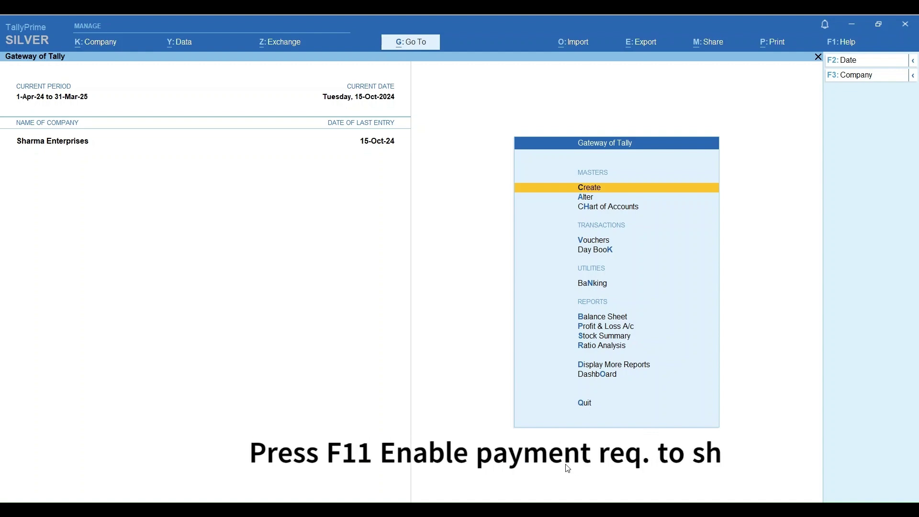
Step: Open the company features of Sharma Enterprises at the option to enable payment requests for sharing a payment link/QR code
{"action": "key", "text": "F11"}
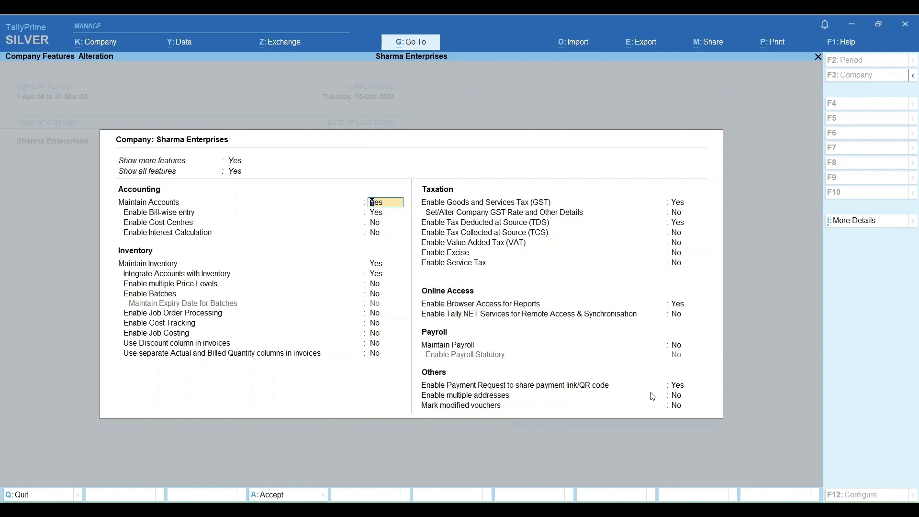
{"action": "left_click", "coordinate": [673, 387]}
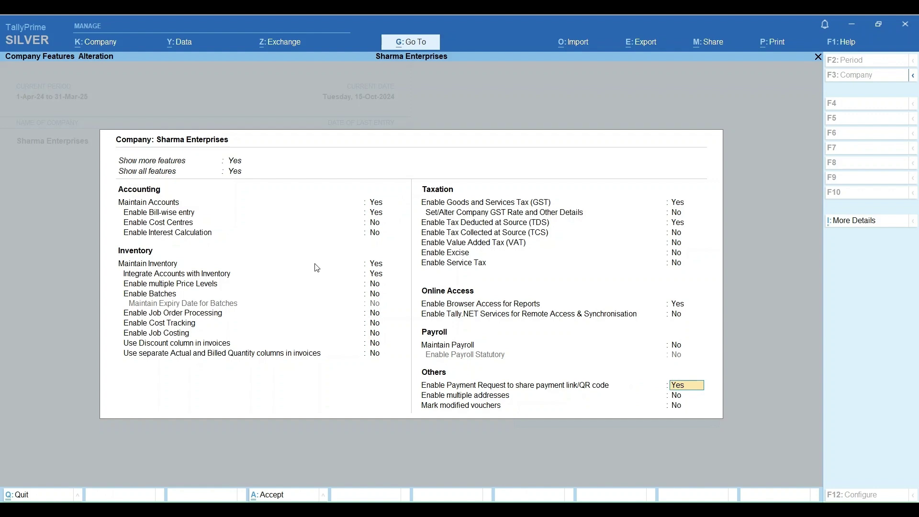
Step: Set Show more features to No and back to Yes in the company features
{"action": "left_click", "coordinate": [234, 161]}
{"action": "key", "text": "Down"}
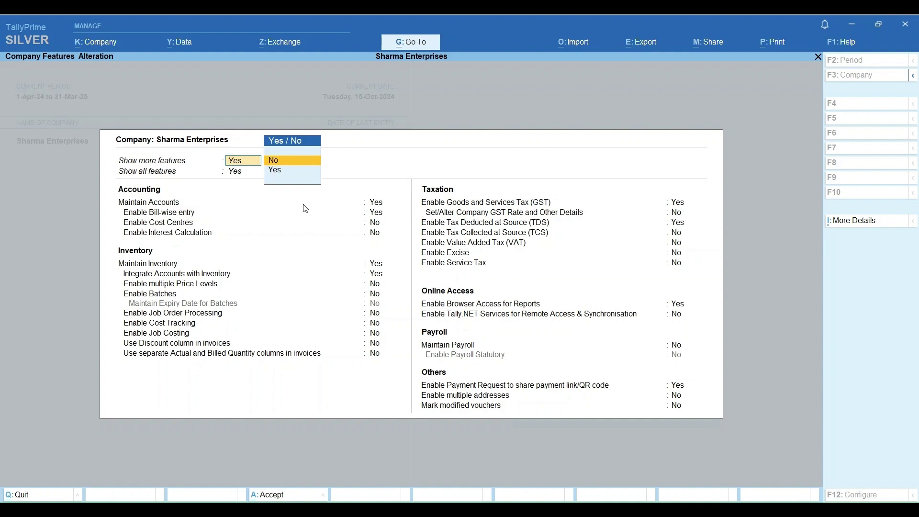
{"action": "key", "text": "Return"}
{"action": "key", "text": "Up"}
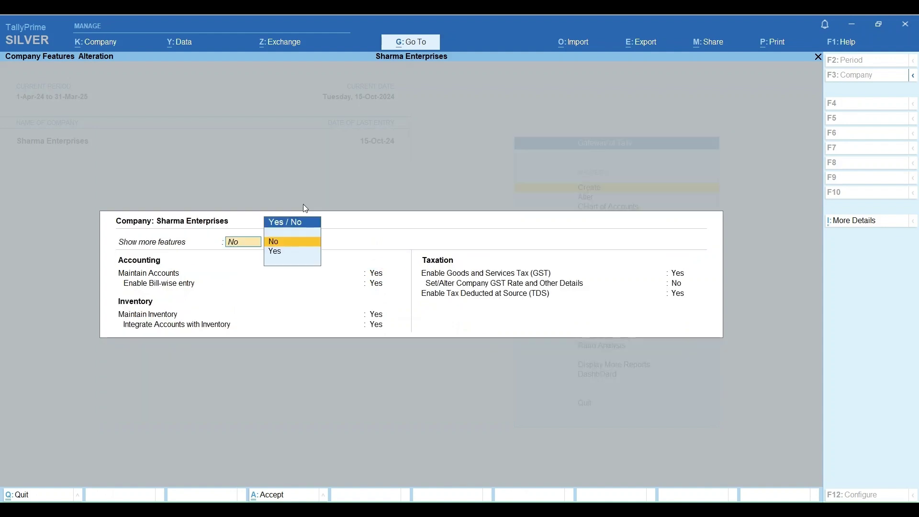
{"action": "key", "text": "Down"}
{"action": "key", "text": "Return"}
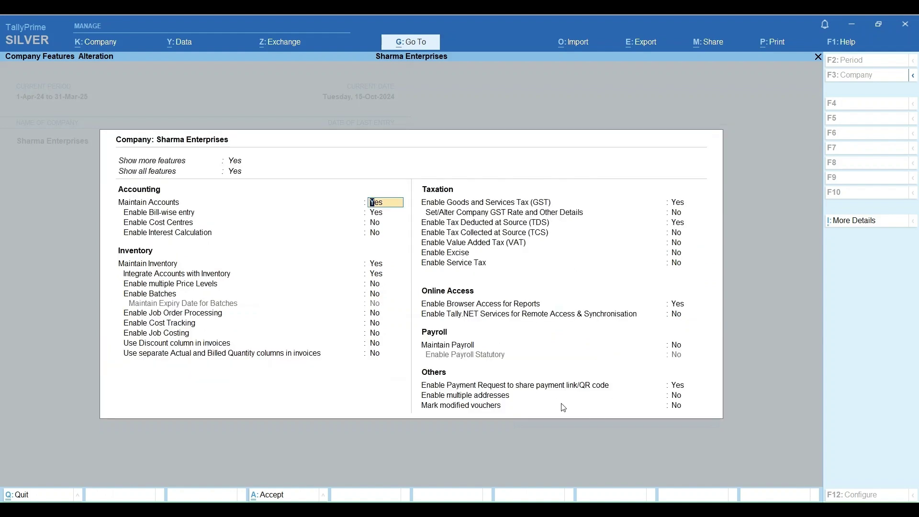
Step: Confirm payment requests as enabled, accept the merchant profile with UPI and QR code saving on Ask Every Time, and save the company features
{"action": "left_click", "coordinate": [689, 389]}
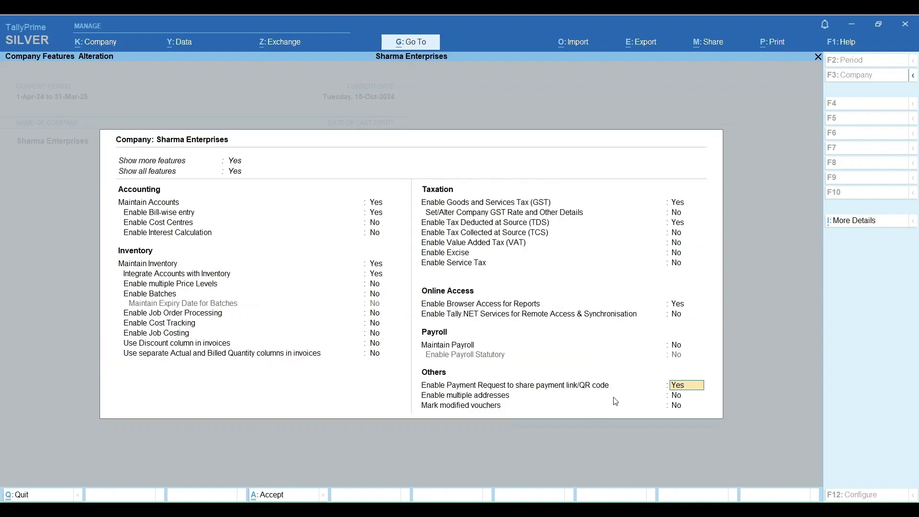
{"action": "key", "text": "Return"}
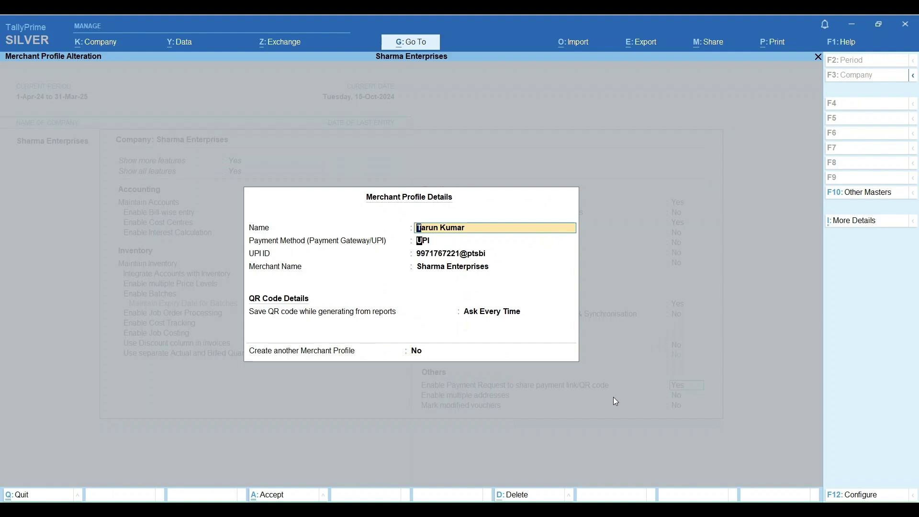
{"action": "key", "text": "Return"}
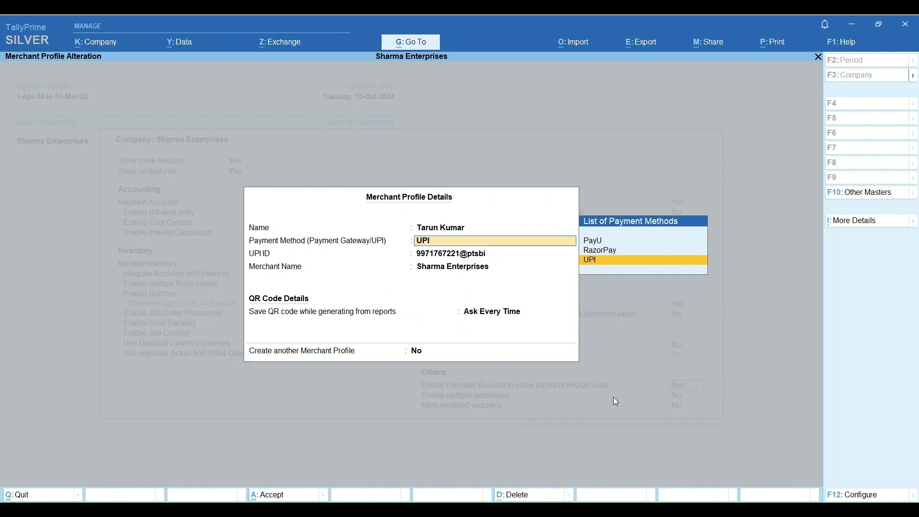
{"action": "key", "text": "Return"}
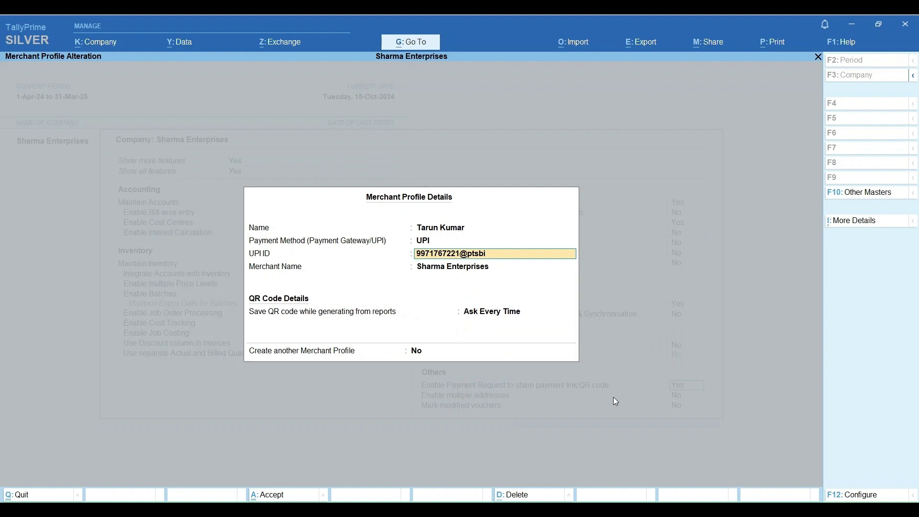
{"action": "key", "text": "Return"}
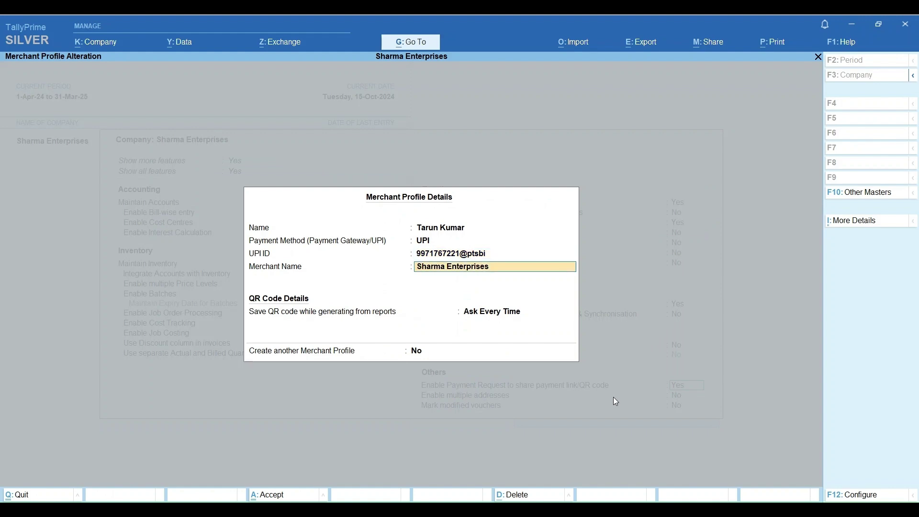
{"action": "key", "text": "Return"}
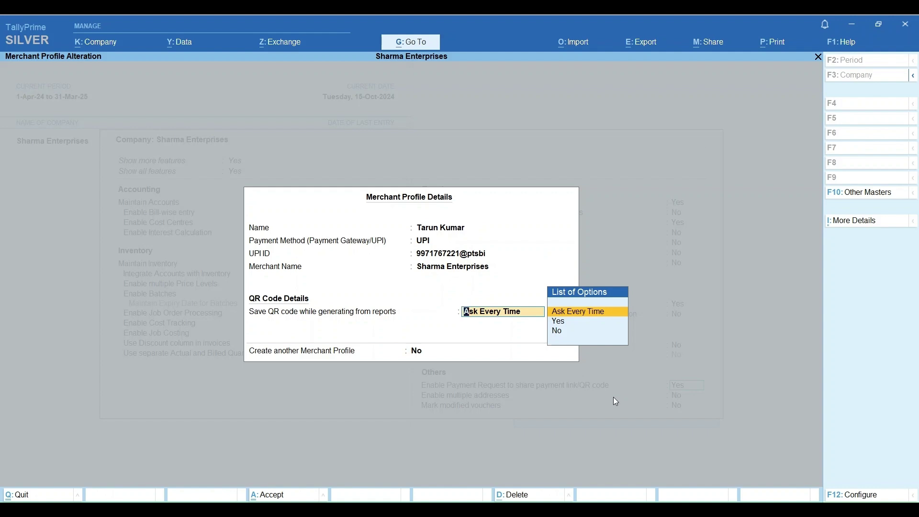
{"action": "key", "text": "Return"}
{"action": "key", "text": "Return"}
{"action": "key", "text": "Return"}
{"action": "key", "text": "ctrl+a"}
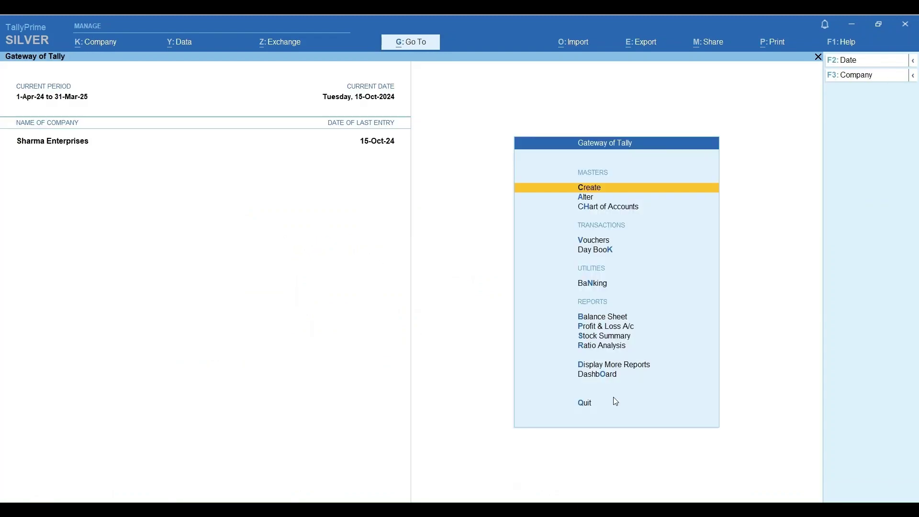
Step: Open the Sales Register for September and open sales voucher no. 4 of M/s Aman Chemicals India for alteration
{"action": "key", "text": "d"}
{"action": "key", "text": "a"}
{"action": "key", "text": "s"}
{"action": "key", "text": "Up"}
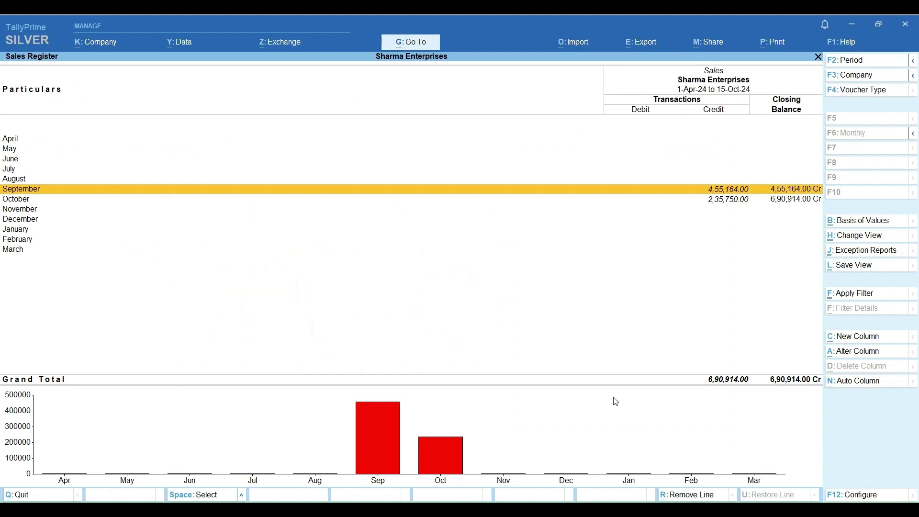
{"action": "key", "text": "Return"}
{"action": "key", "text": "Down"}
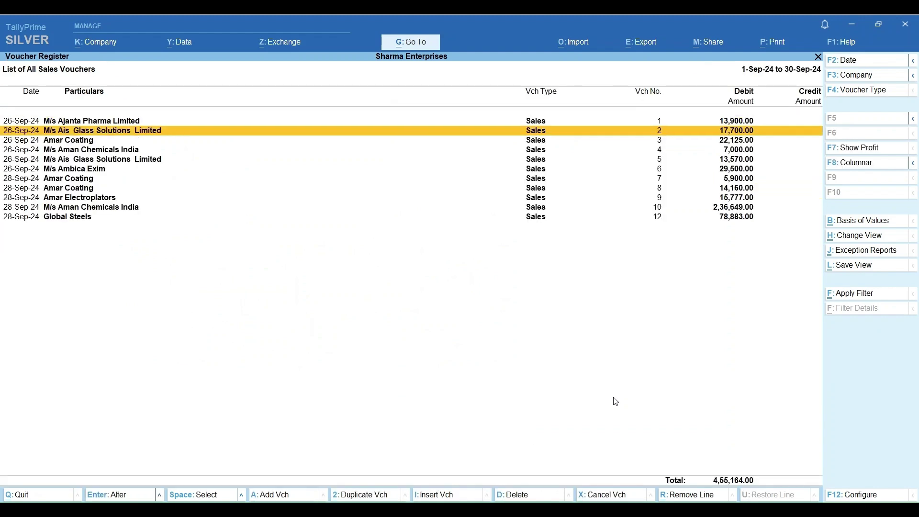
{"action": "key", "text": "Down"}
{"action": "key", "text": "Down"}
{"action": "key", "text": "Return"}
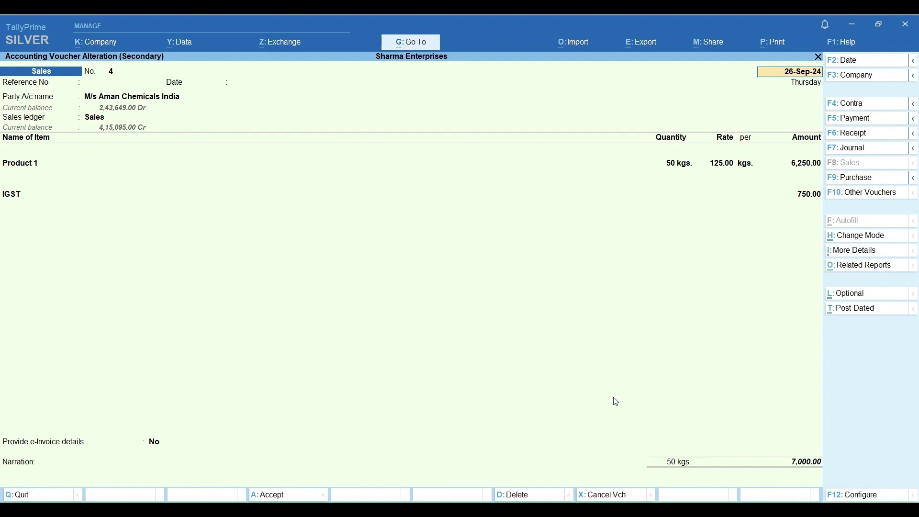
Step: Go through the voucher header and accept its dispatch and party details as they are
{"action": "key", "text": "Return"}
{"action": "key", "text": "Return"}
{"action": "key", "text": "Return"}
{"action": "key", "text": "Return"}
{"action": "key", "text": "Return"}
{"action": "key", "text": "Return"}
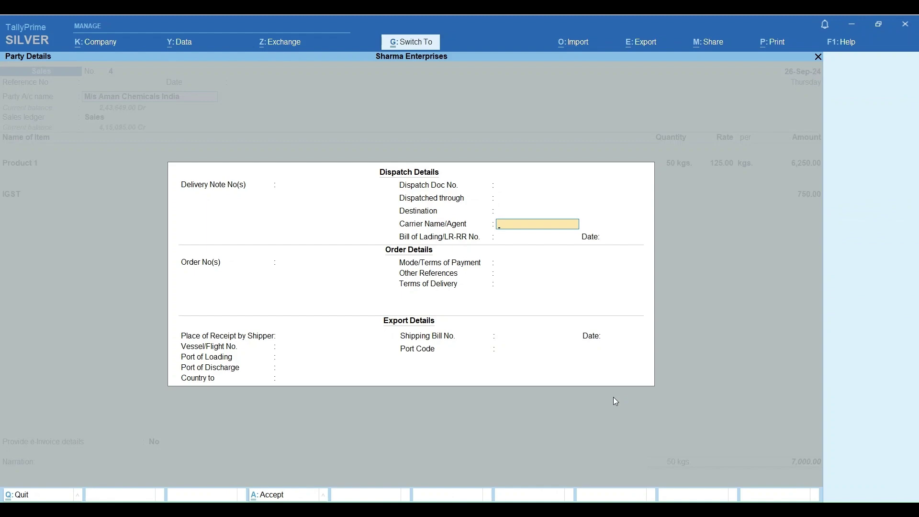
{"action": "key", "text": "ctrl+a"}
{"action": "key", "text": "ctrl+a"}
Step: Keep the Product 1 item line and the IGST ledger line of the voucher, leaving the ledger description blank
{"action": "key", "text": "Return"}
{"action": "key", "text": "Return"}
{"action": "key", "text": "Return"}
{"action": "key", "text": "Return"}
{"action": "key", "text": "Return"}
{"action": "key", "text": "Return"}
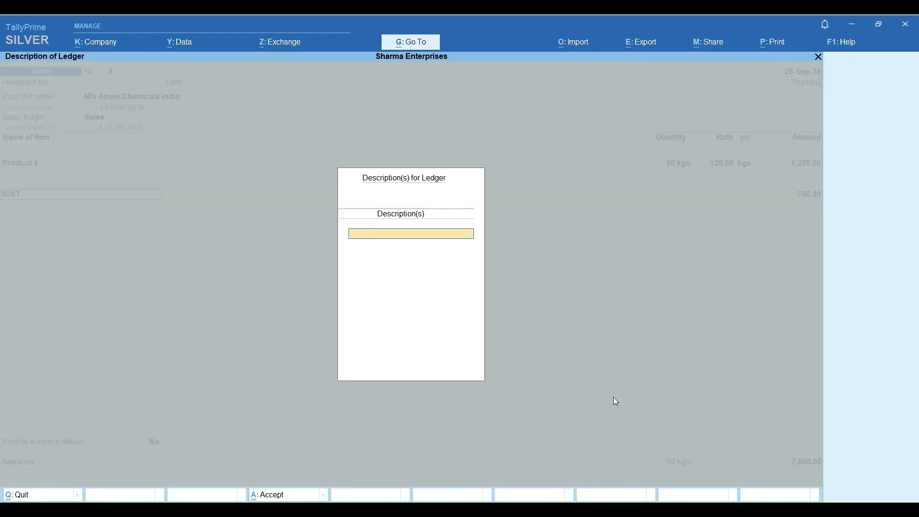
{"action": "key", "text": "Return"}
{"action": "key", "text": "Return"}
{"action": "key", "text": "Return"}
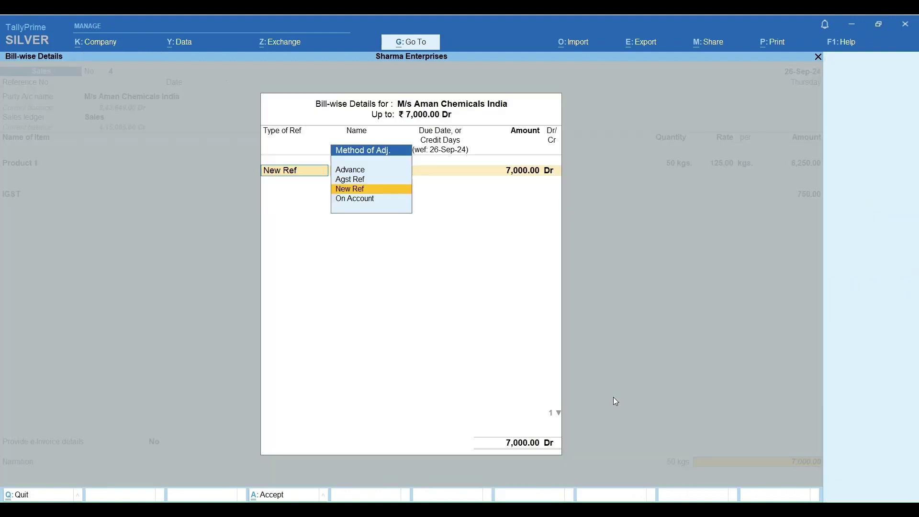
Step: Accept the bill-wise details as New Ref and save the voucher without generating an e-Invoice
{"action": "key", "text": "Return"}
{"action": "key", "text": "Return"}
{"action": "key", "text": "Return"}
{"action": "key", "text": "Return"}
{"action": "key", "text": "Return"}
{"action": "key", "text": "Return"}
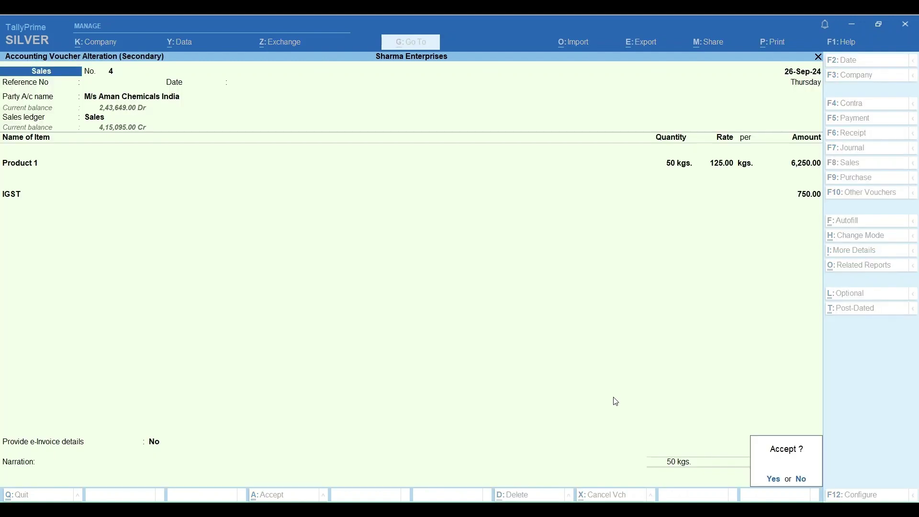
{"action": "key", "text": "Return"}
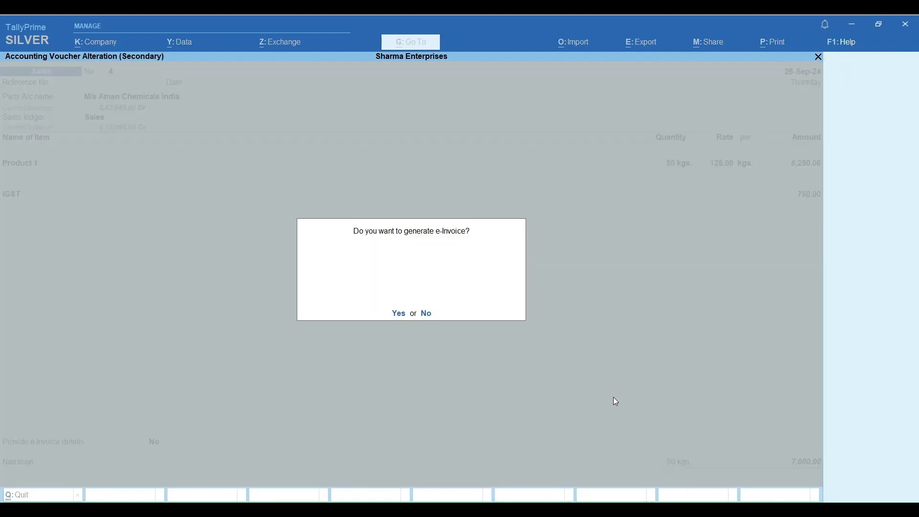
{"action": "key", "text": "n"}
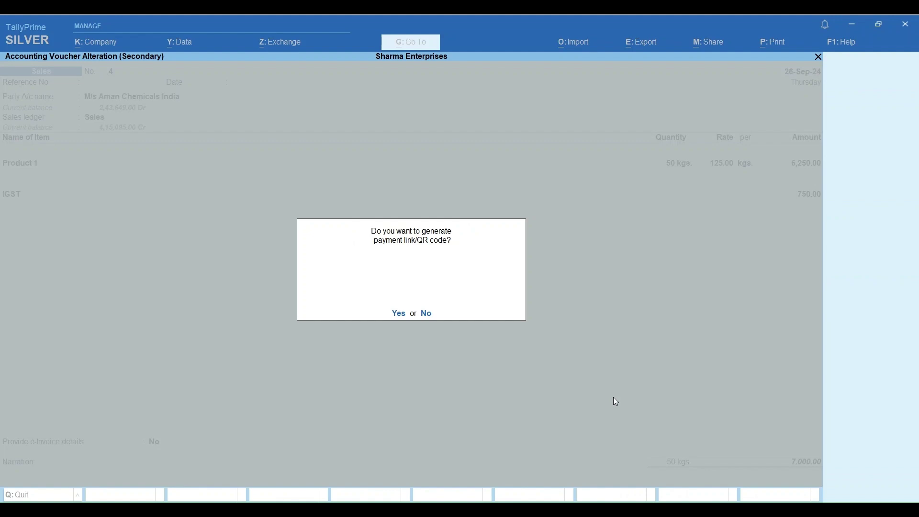
Step: Generate the payment link/QR code for M/s Aman Chemicals India with an amount of 7,000.00
{"action": "key", "text": "y"}
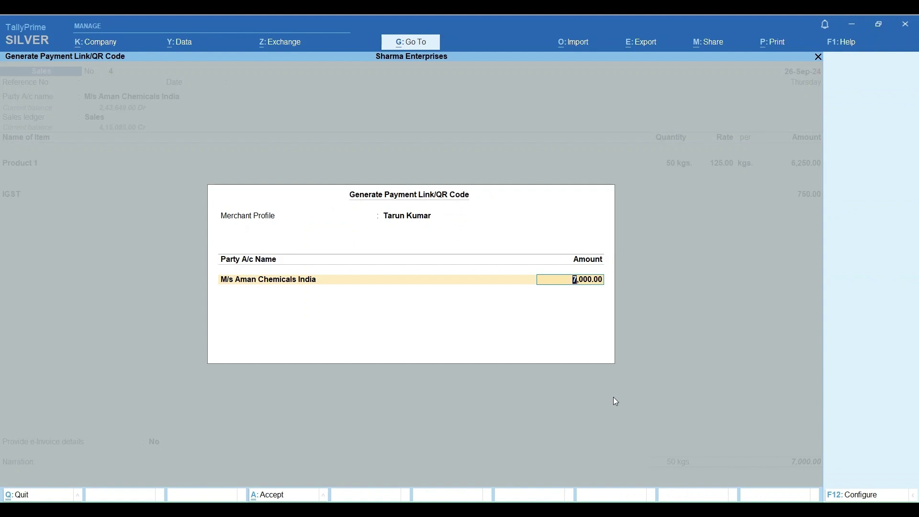
{"action": "key", "text": "Return"}
{"action": "key", "text": "Return"}
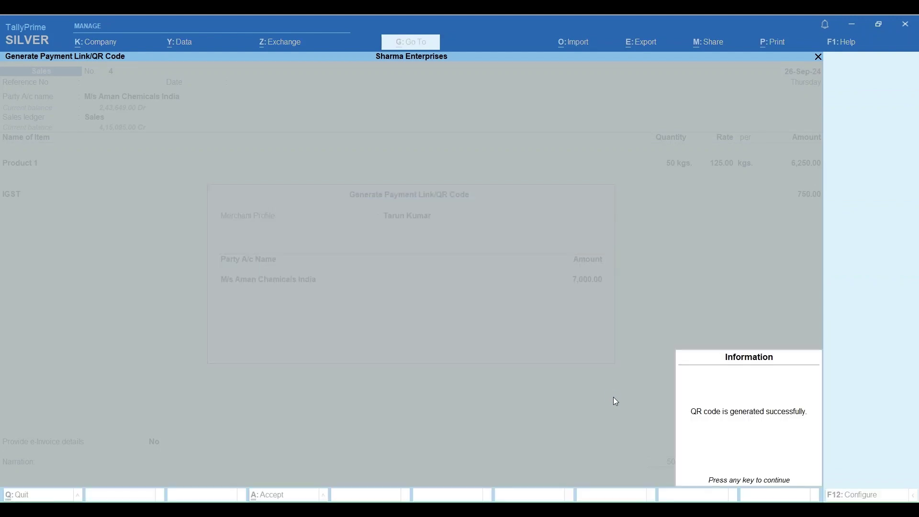
{"action": "key", "text": "Return"}
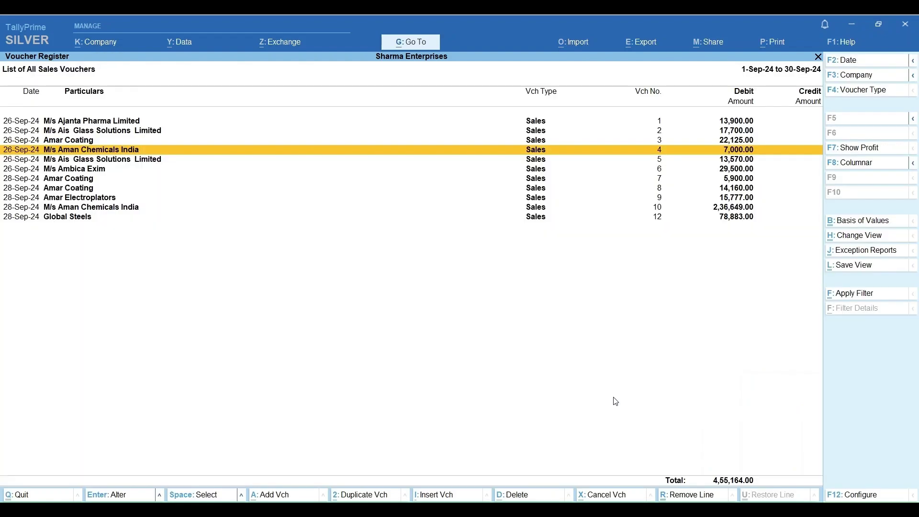
Step: Reopen sales voucher no. 4, preview its printed tax invoice and zoom in to examine the payment QR code
{"action": "key", "text": "Return"}
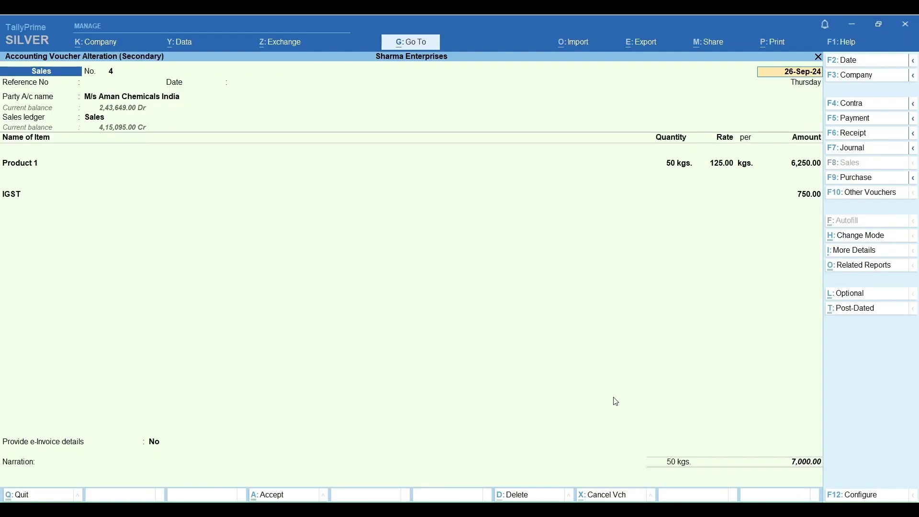
{"action": "key", "text": "ctrl+p"}
{"action": "key", "text": "i"}
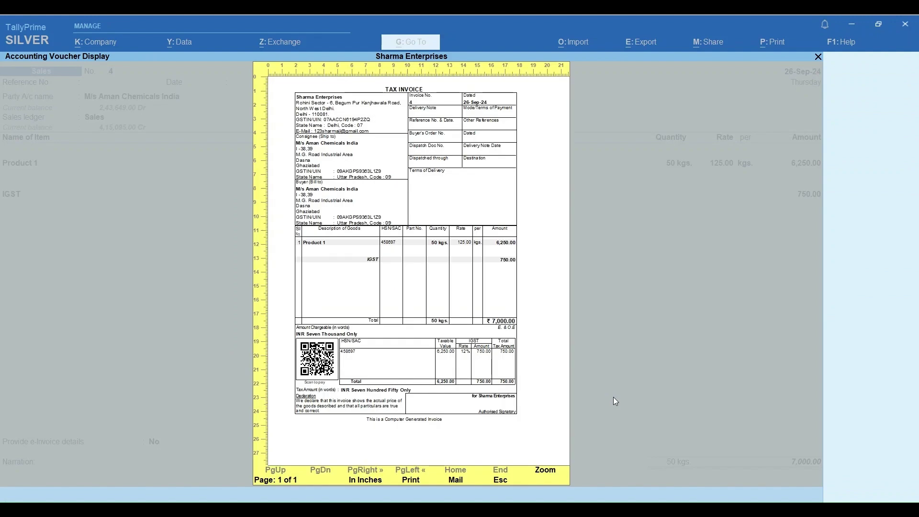
{"action": "key", "text": "Return"}
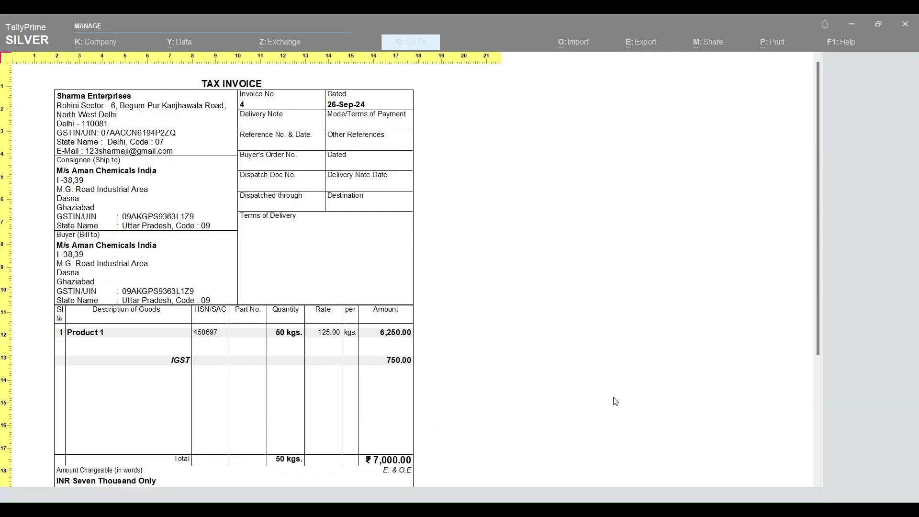
{"action": "left_click_drag", "start_coordinate": [814, 157], "coordinate": [814, 282]}
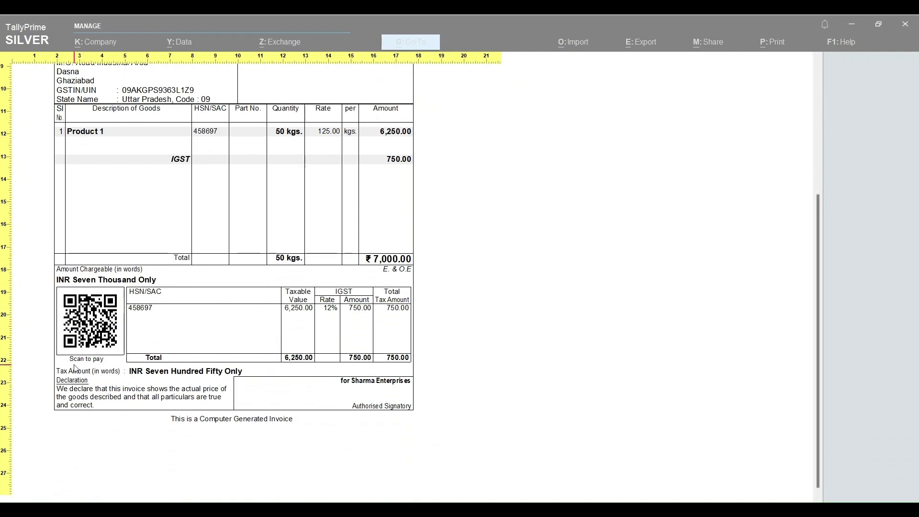
Step: Close the invoice preview, the print settings and the voucher, and return to the Gateway of Tally
{"action": "key", "text": "Escape"}
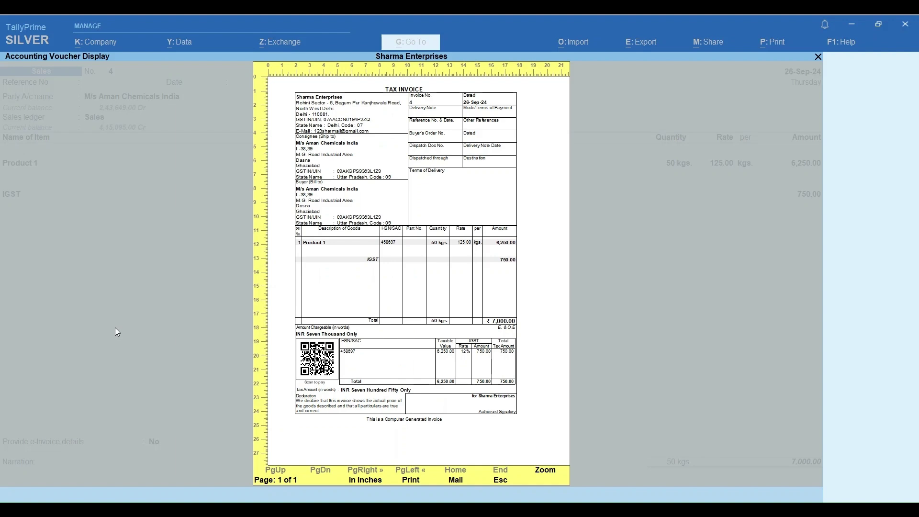
{"action": "key", "text": "Escape"}
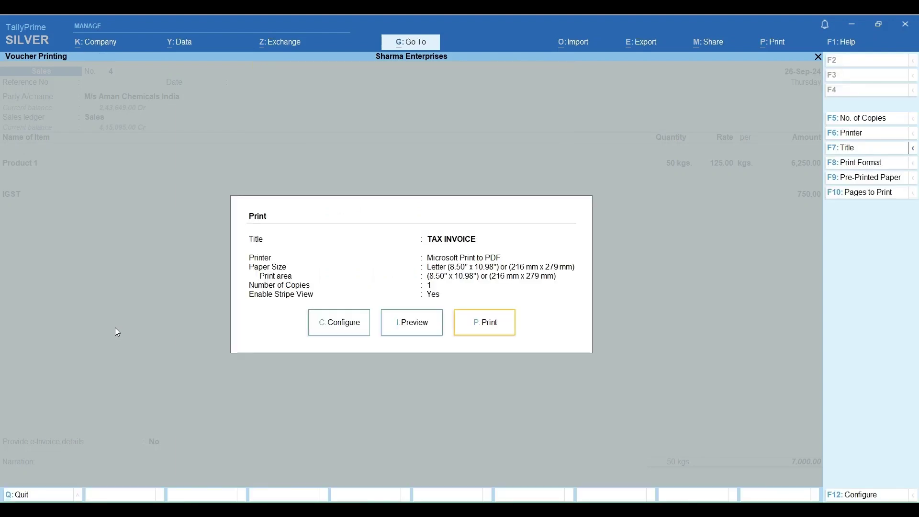
{"action": "key", "text": "Escape"}
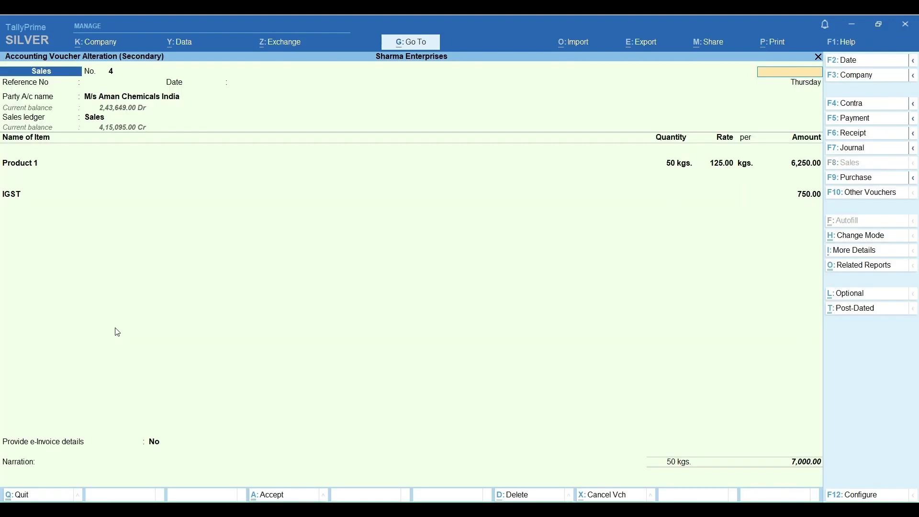
{"action": "key", "text": "Escape"}
{"action": "key", "text": "Escape"}
{"action": "key", "text": "Escape"}
{"action": "key", "text": "Escape"}
{"action": "key", "text": "Escape"}
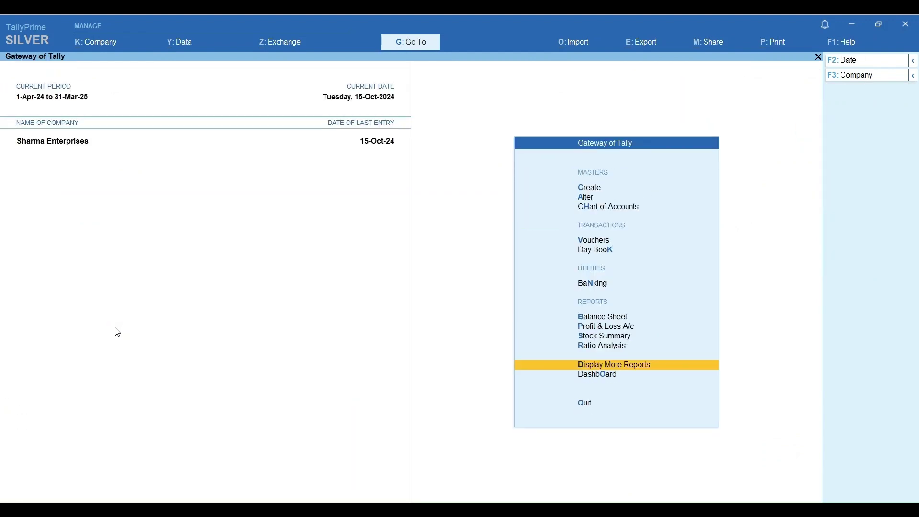
Step: Open the Sales voucher type for alteration from the masters
{"action": "key", "text": "Up"}
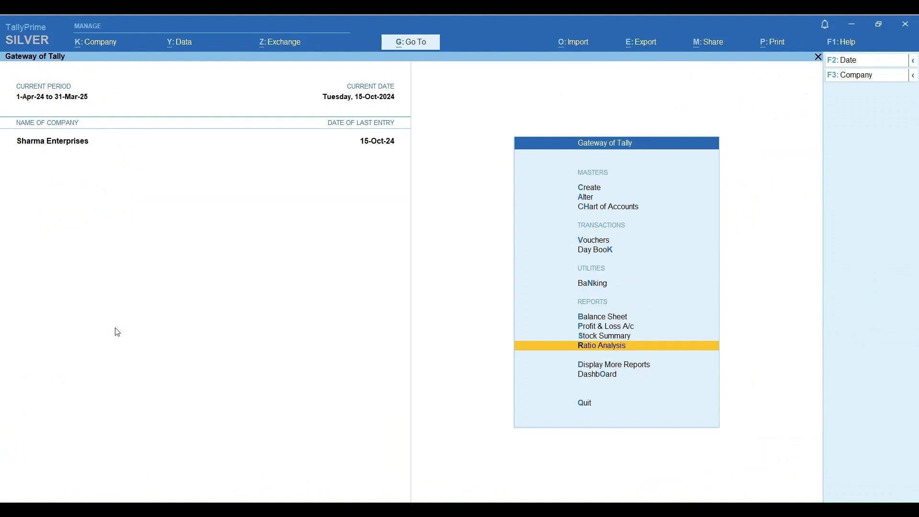
{"action": "key", "text": "Up"}
{"action": "key", "text": "Up"}
{"action": "key", "text": "Up"}
{"action": "key", "text": "Up"}
{"action": "key", "text": "Up"}
{"action": "key", "text": "Up"}
{"action": "key", "text": "Up"}
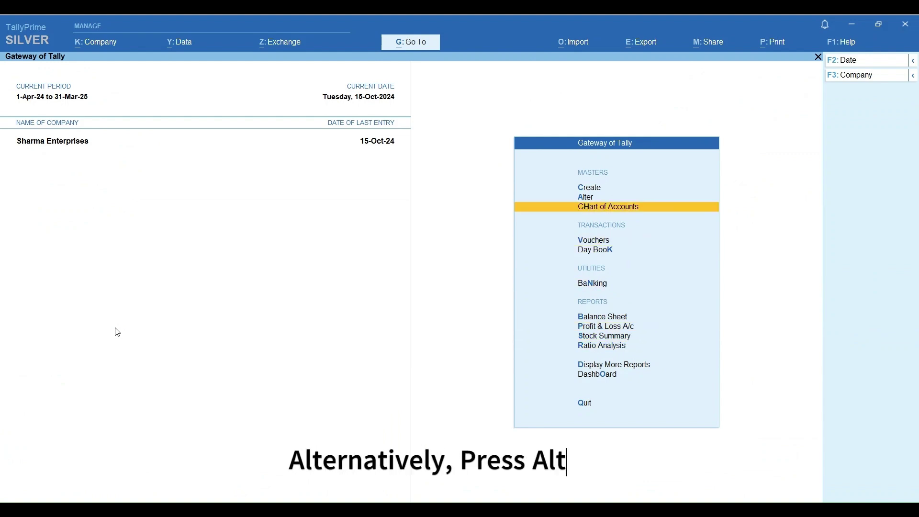
{"action": "key", "text": "Return"}
{"action": "key", "text": "Down"}
{"action": "key", "text": "Down"}
{"action": "key", "text": "Down"}
{"action": "key", "text": "Return"}
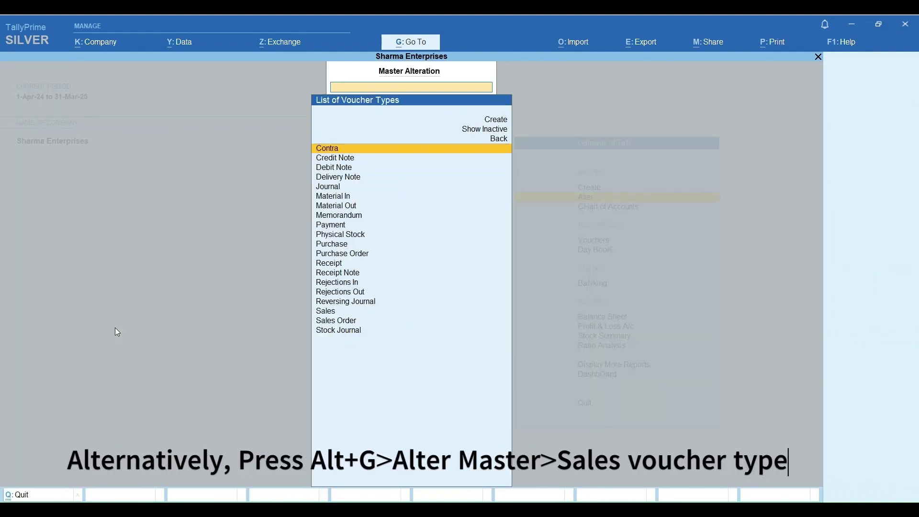
{"action": "type", "text": "Sal"}
{"action": "key", "text": "Return"}
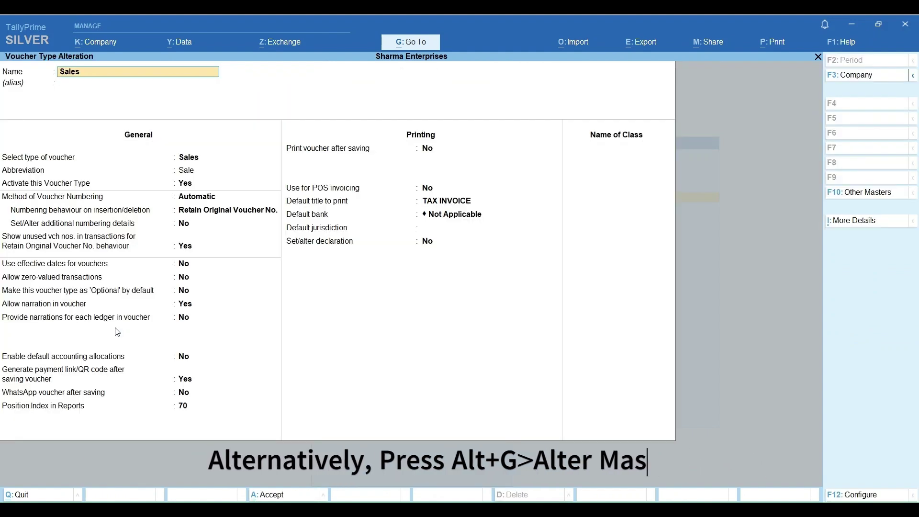
Step: Check the Generate payment link/QR code after saving voucher setting of the Sales voucher type, then return to the Gateway of Tally
{"action": "key", "text": "Return"}
{"action": "key", "text": "Return"}
{"action": "key", "text": "Return"}
{"action": "key", "text": "Return"}
{"action": "key", "text": "Return"}
{"action": "key", "text": "Return"}
{"action": "key", "text": "Return"}
{"action": "key", "text": "Return"}
{"action": "key", "text": "Return"}
{"action": "key", "text": "Return"}
{"action": "key", "text": "Return"}
{"action": "key", "text": "Return"}
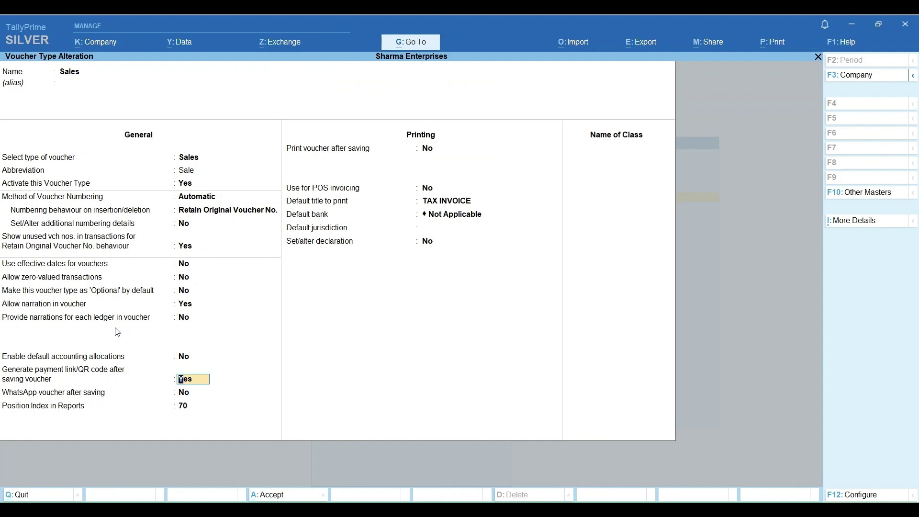
{"action": "key", "text": "Escape"}
{"action": "key", "text": "Escape"}
{"action": "key", "text": "Escape"}
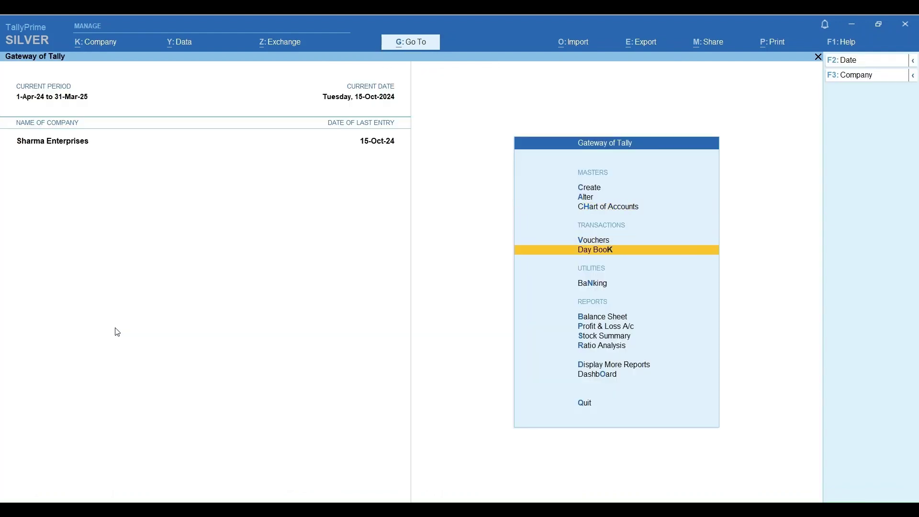
Step: Open sales voucher no. 4 of M/s Aman Chemicals India from the Sales Register in Account Books
{"action": "key", "text": "Down"}
{"action": "key", "text": "Down"}
{"action": "key", "text": "Up"}
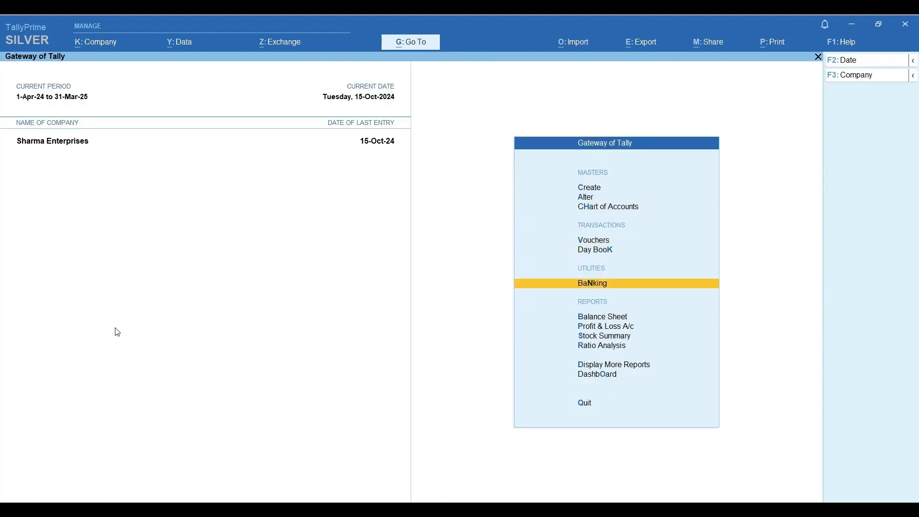
{"action": "key", "text": "Up"}
{"action": "key", "text": "d"}
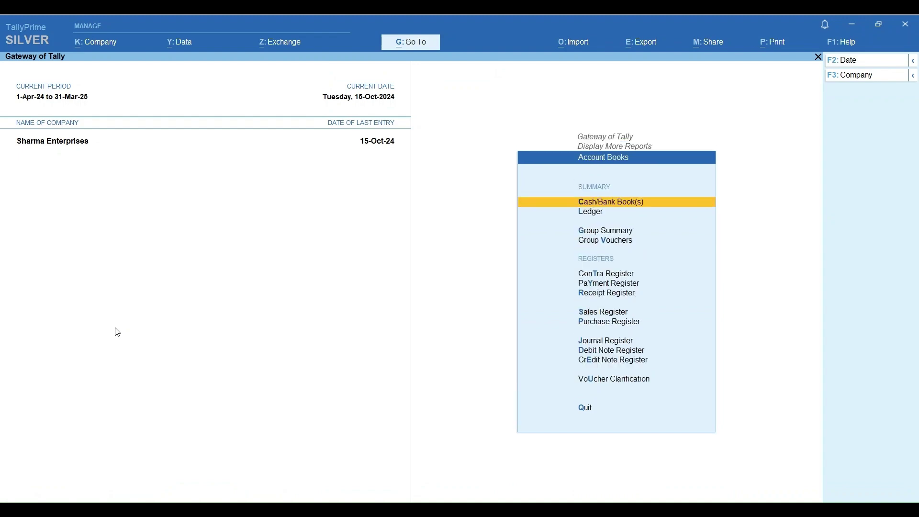
{"action": "key", "text": "a"}
{"action": "key", "text": "s"}
{"action": "key", "text": "Up"}
{"action": "key", "text": "Return"}
{"action": "key", "text": "Down"}
{"action": "key", "text": "Down"}
{"action": "key", "text": "Down"}
{"action": "key", "text": "Return"}
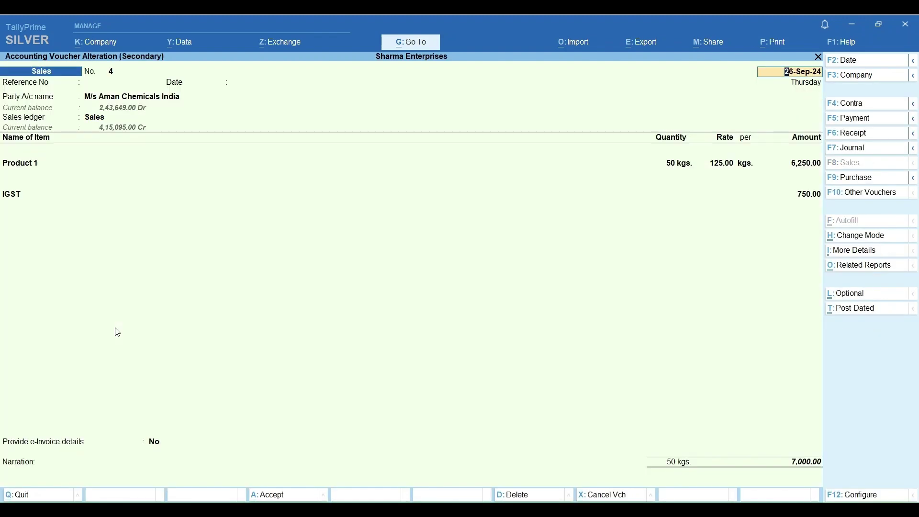
Step: Open the voucher's full print configuration and search it for the QR code setting
{"action": "key", "text": "ctrl+p"}
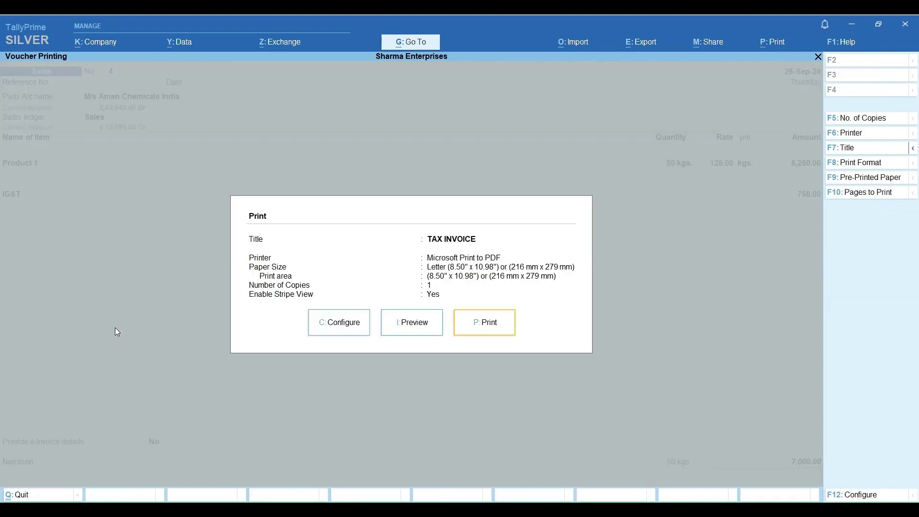
{"action": "key", "text": "c"}
{"action": "key", "text": "Return"}
{"action": "key", "text": "Page_Down"}
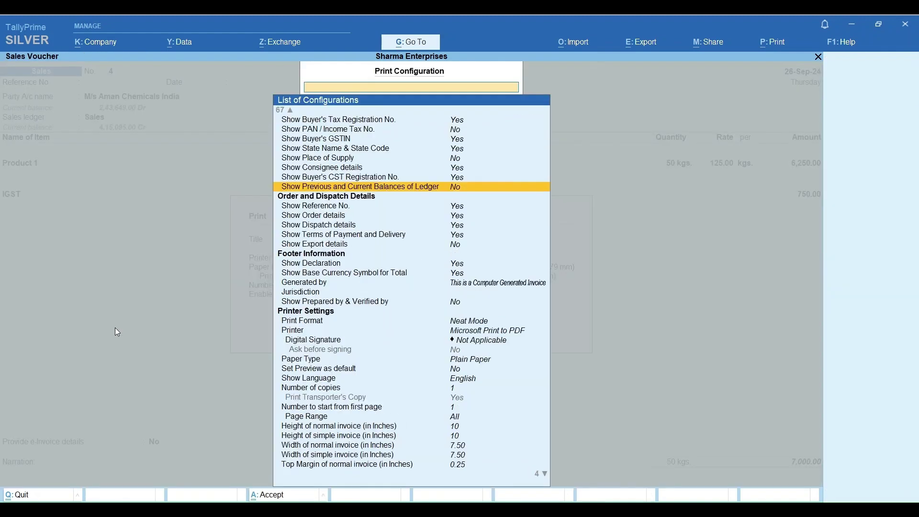
{"action": "key", "text": "Up"}
{"action": "type", "text": "p"}
{"action": "key", "text": "BackSpace"}
{"action": "type", "text": "qr"}
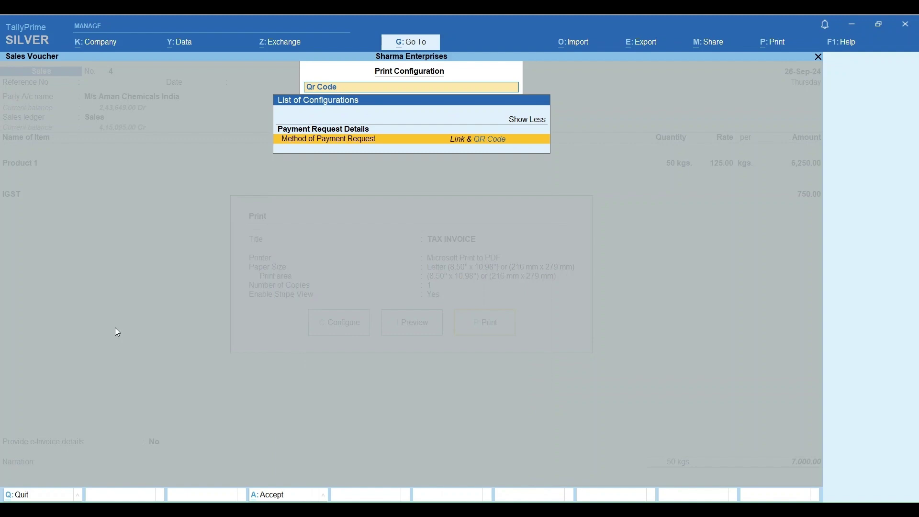
Step: Open Method of Payment Request in the print configuration and review the available methods
{"action": "key", "text": "Return"}
{"action": "key", "text": "Down"}
{"action": "key", "text": "Up"}
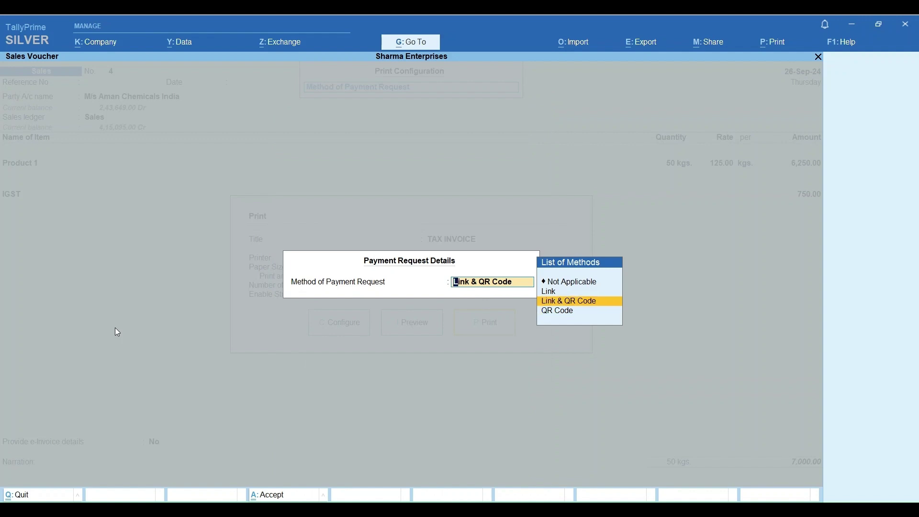
{"action": "key", "text": "Down"}
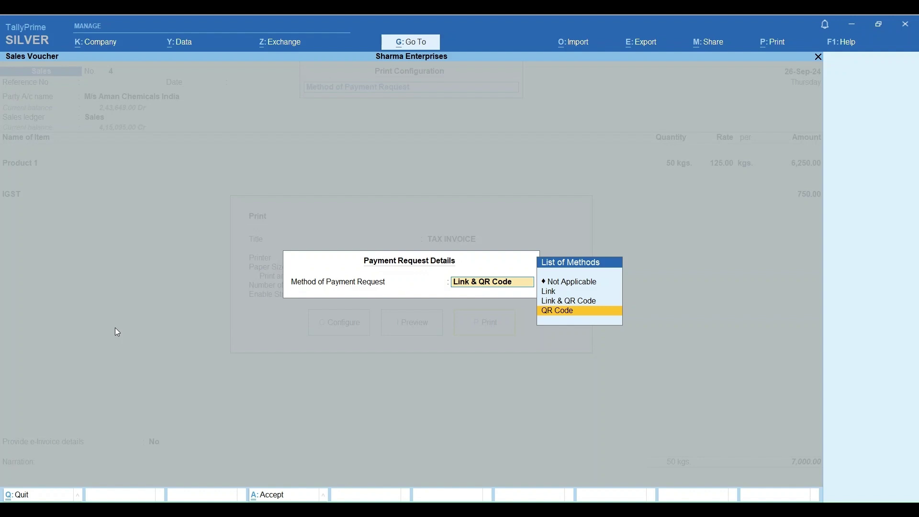
{"action": "key", "text": "Up"}
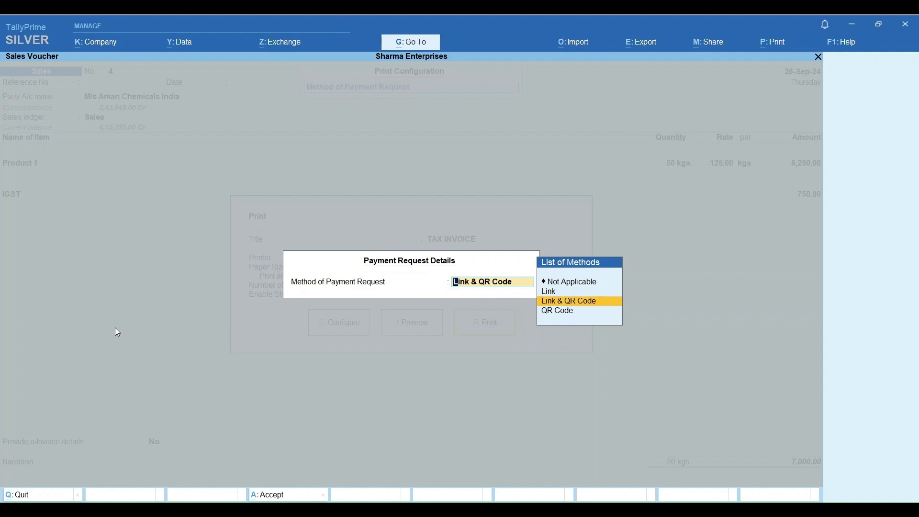
{"action": "key", "text": "Up"}
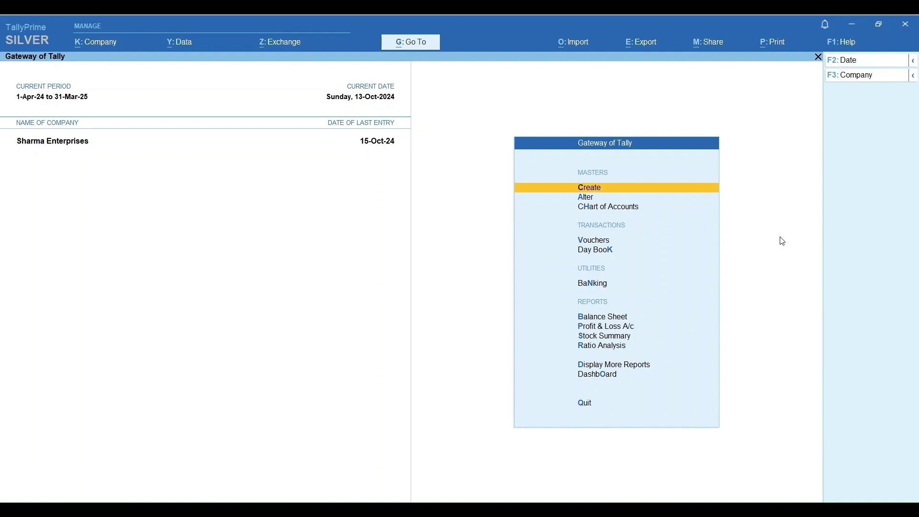
Step: Open the ledger vouchers of Dairy Rich Foods Llp from Account Books
{"action": "key", "text": "d"}
{"action": "key", "text": "a"}
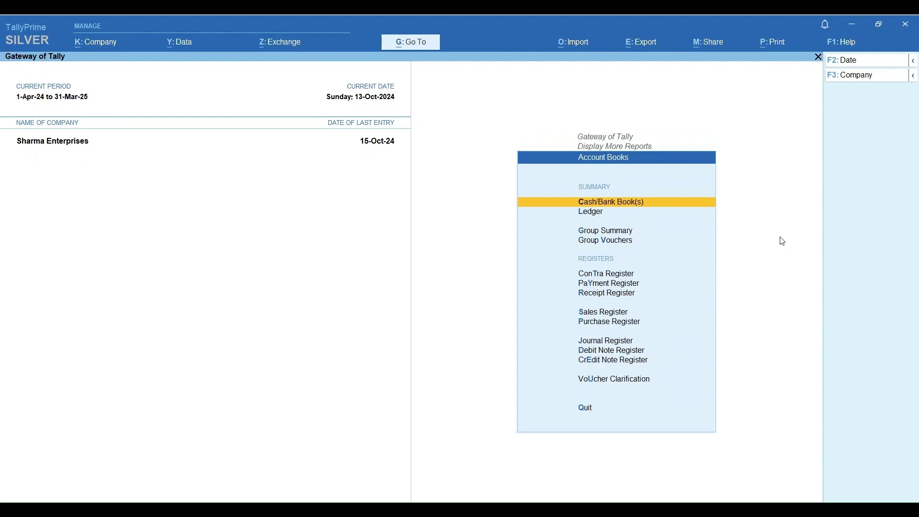
{"action": "key", "text": "l"}
{"action": "key", "text": "Down"}
{"action": "key", "text": "Down"}
{"action": "key", "text": "Down"}
{"action": "key", "text": "Down"}
{"action": "key", "text": "Down"}
{"action": "key", "text": "Down"}
{"action": "key", "text": "Down"}
{"action": "key", "text": "Down"}
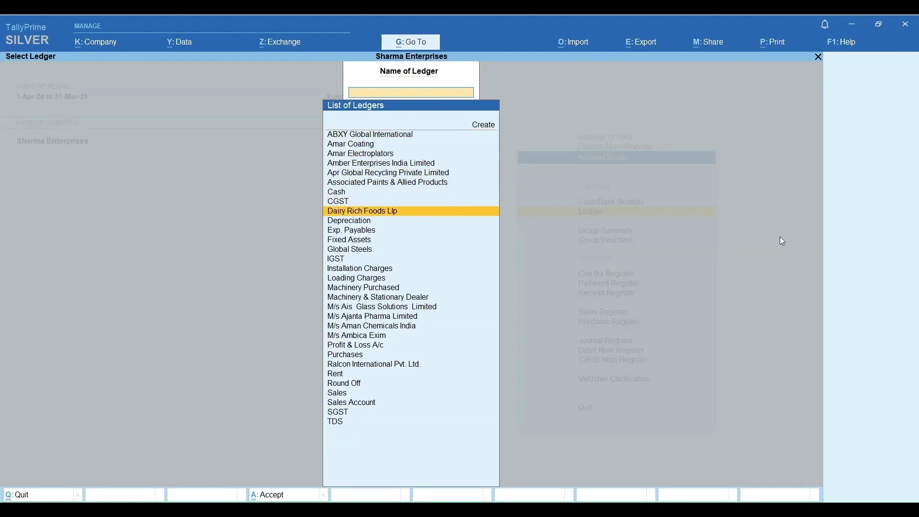
{"action": "key", "text": "Return"}
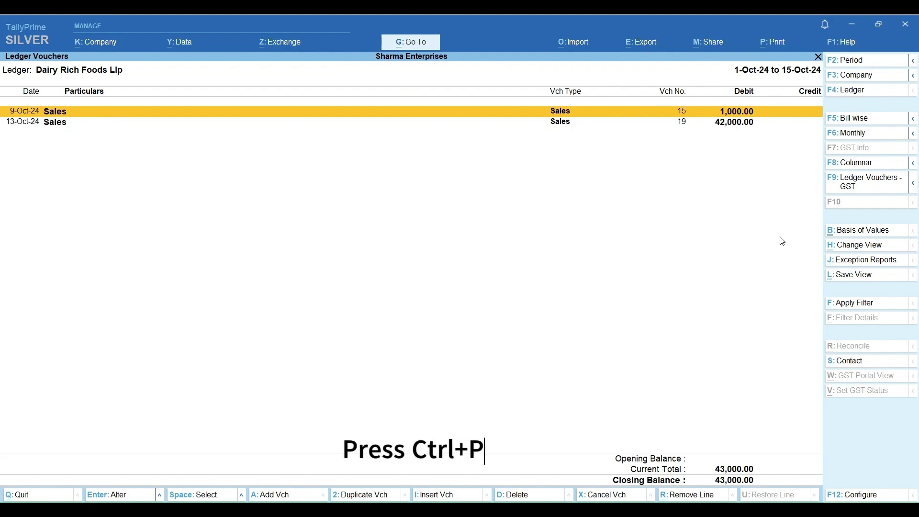
Step: Print the ledger with a payment link/QR code for All Bills and an amount of 43,000.00, keeping expiry period, reference nos. and remarks shown
{"action": "key", "text": "ctrl+p"}
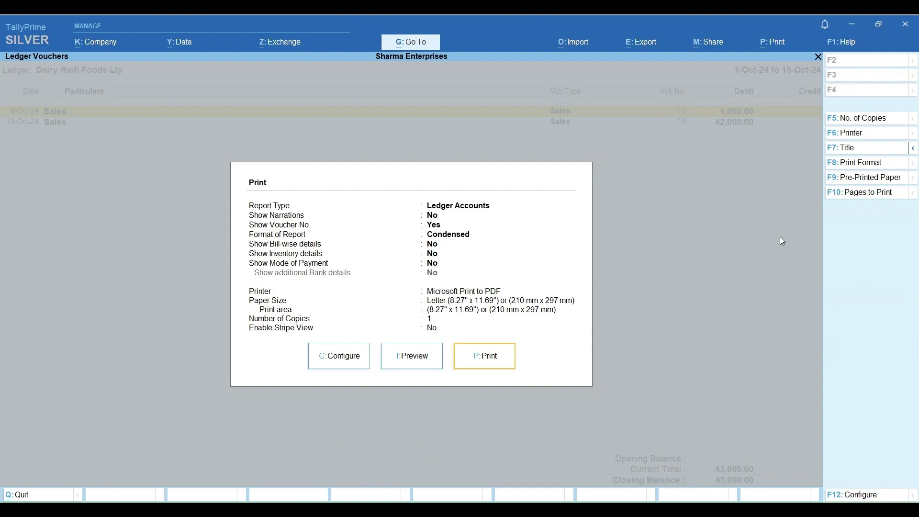
{"action": "key", "text": "p"}
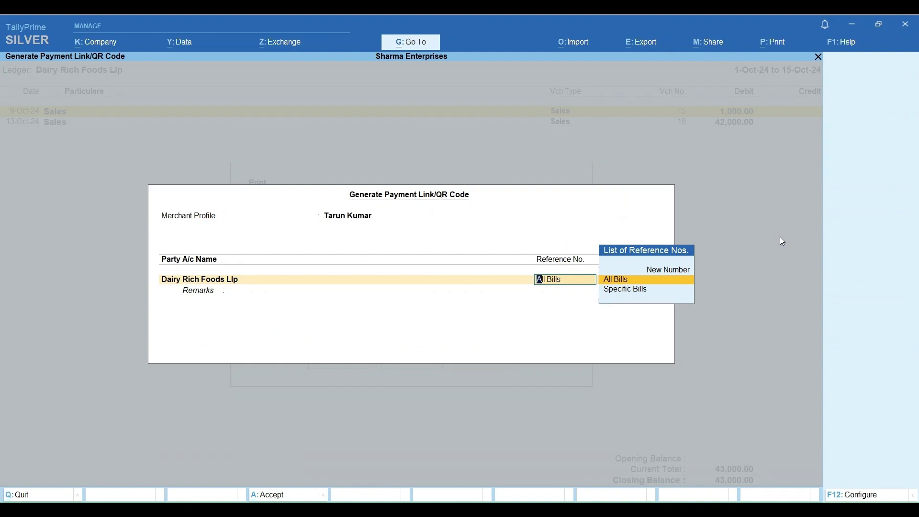
{"action": "key", "text": "Return"}
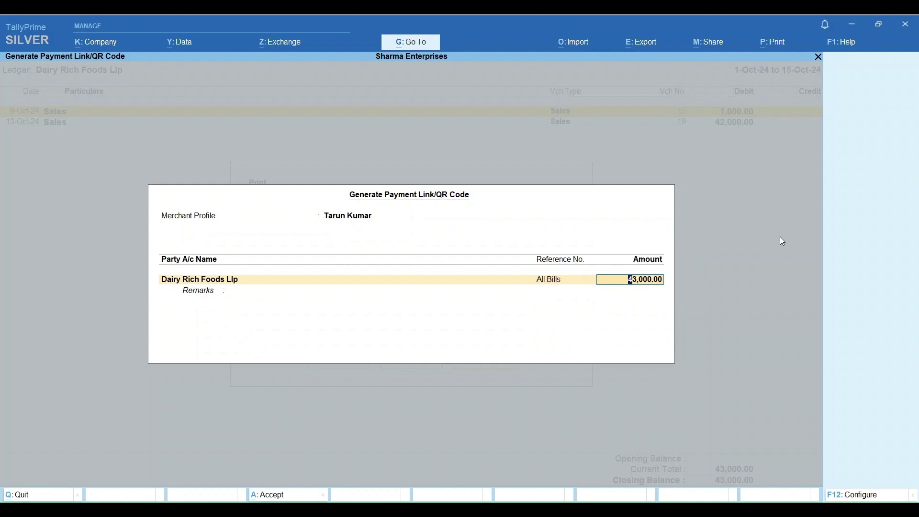
{"action": "key", "text": "Return"}
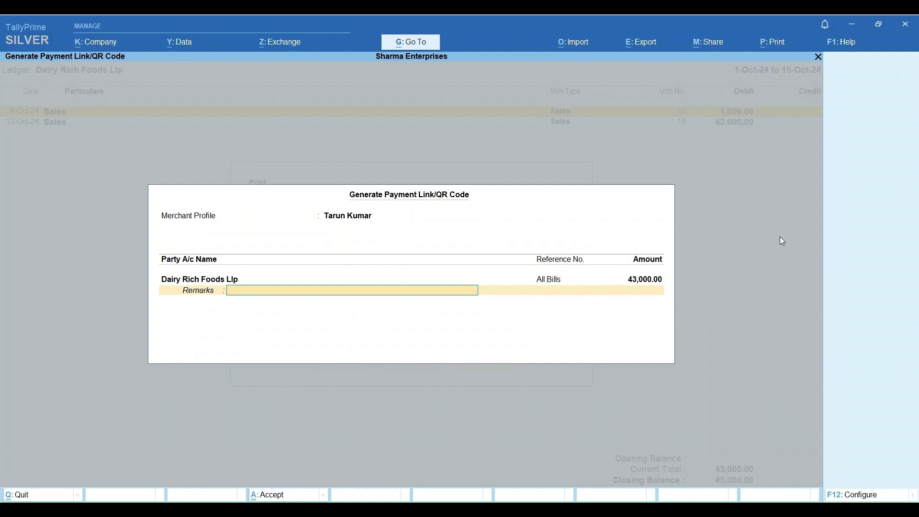
{"action": "key", "text": "F12"}
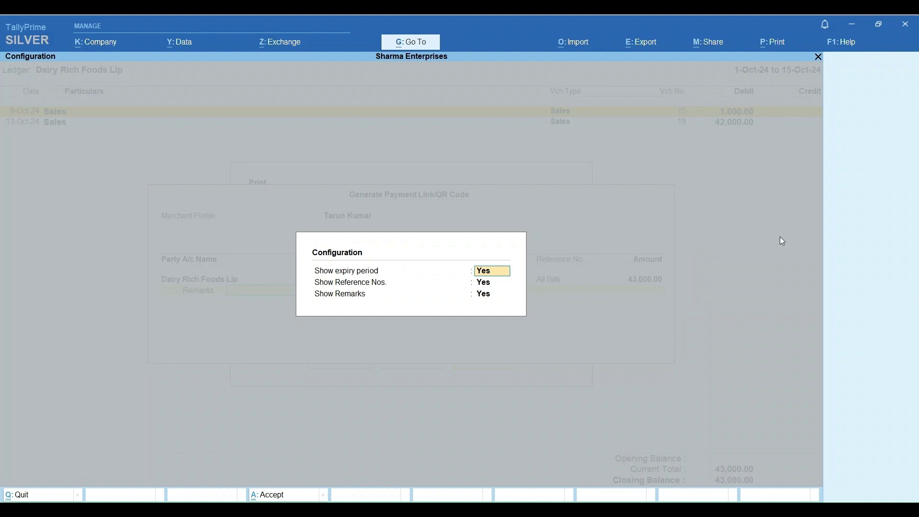
{"action": "key", "text": "ctrl+a"}
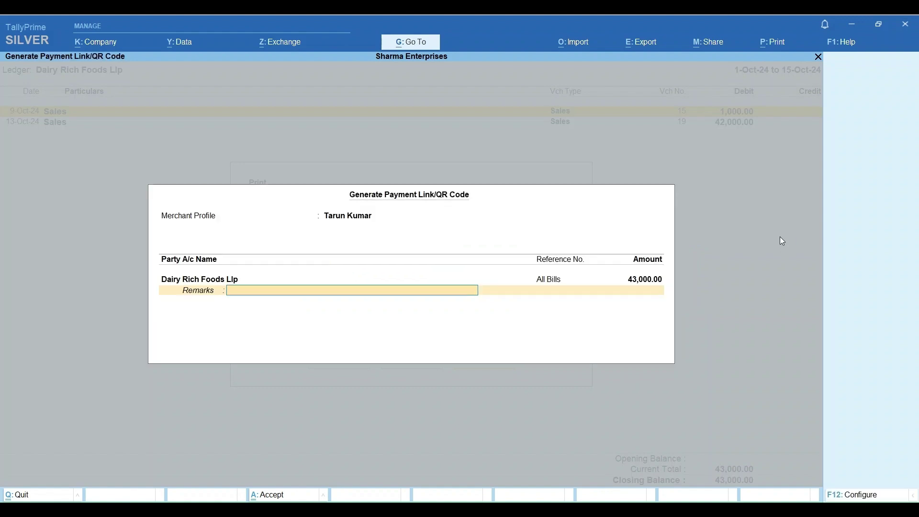
Step: Leave the remarks blank, save the QR code in the selected vouchers, and close the ledger preview after checking it
{"action": "key", "text": "Return"}
{"action": "key", "text": "Return"}
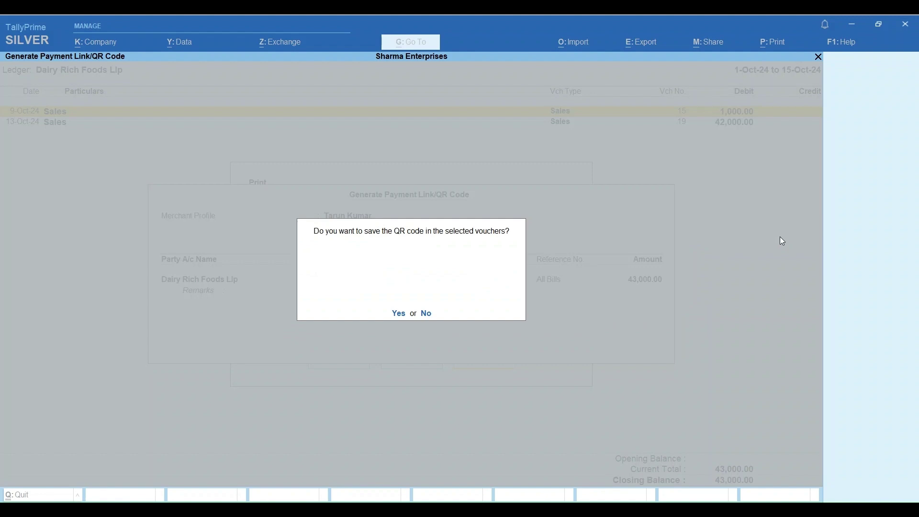
{"action": "key", "text": "Return"}
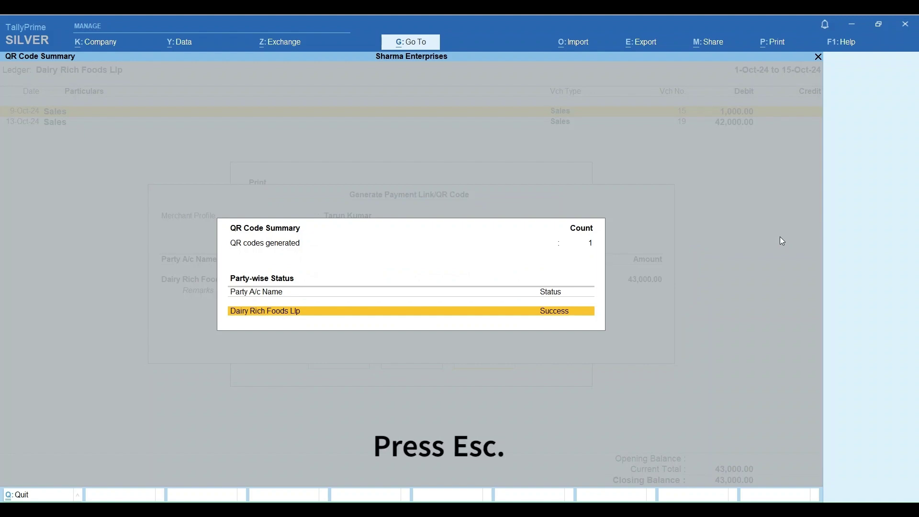
{"action": "key", "text": "Escape"}
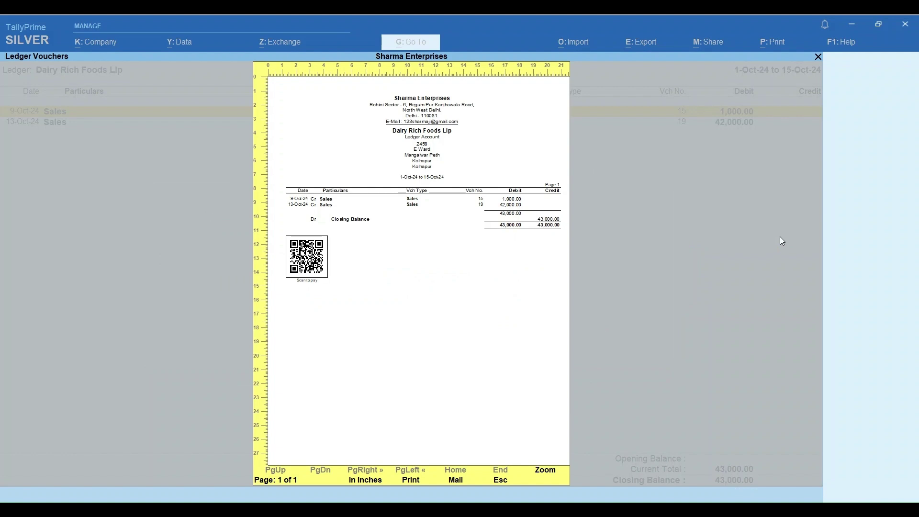
{"action": "key", "text": "Escape"}
{"action": "key", "text": "Escape"}
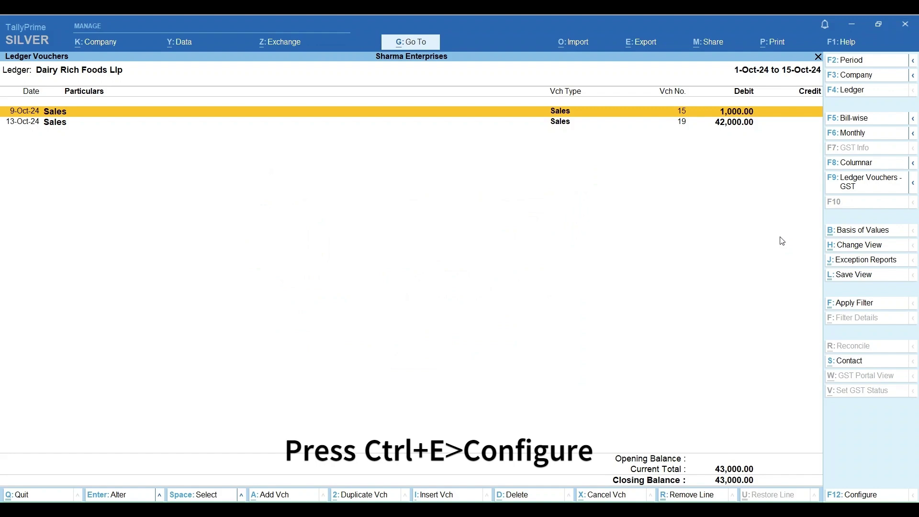
Step: Open the ledger's export configuration, show more options, and locate Method of Payment Request
{"action": "key", "text": "ctrl+e"}
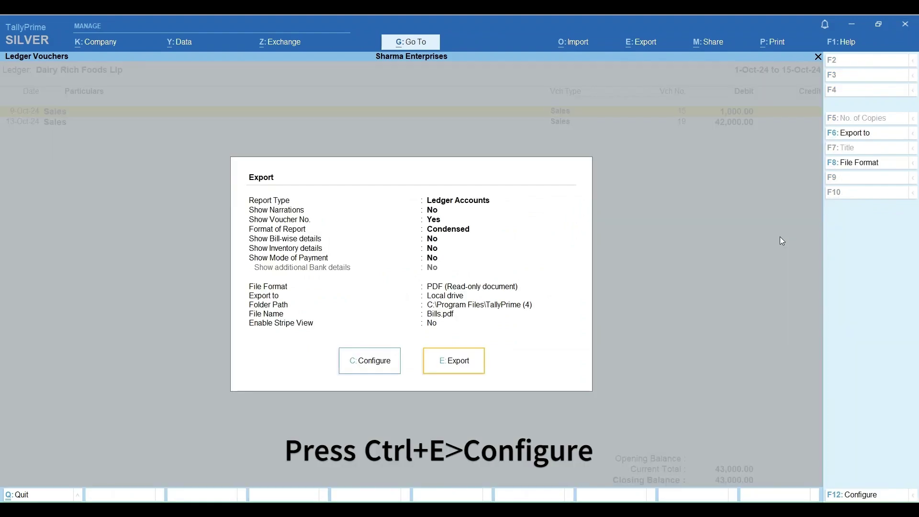
{"action": "key", "text": "c"}
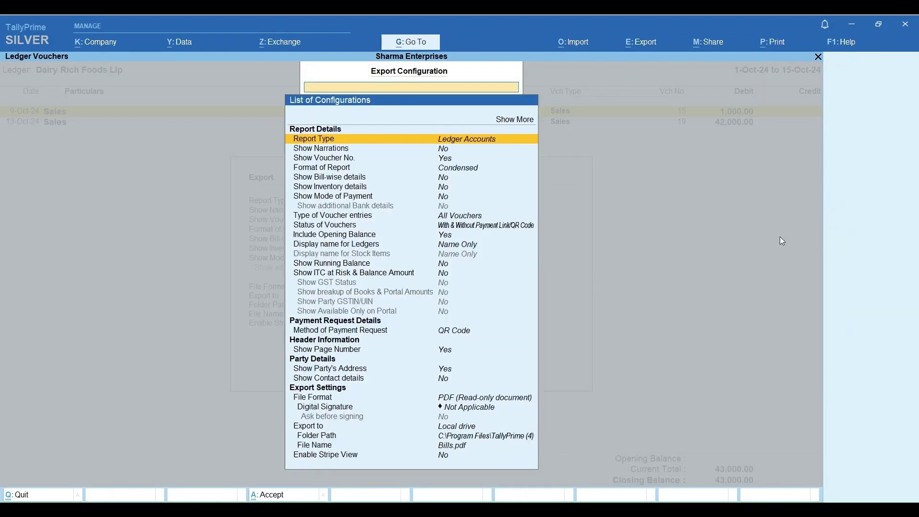
{"action": "key", "text": "Up"}
{"action": "key", "text": "Return"}
{"action": "key", "text": "Down"}
{"action": "key", "text": "Down"}
{"action": "key", "text": "Down"}
{"action": "key", "text": "Down"}
{"action": "key", "text": "Down"}
{"action": "key", "text": "Down"}
{"action": "key", "text": "Down"}
{"action": "key", "text": "Down"}
{"action": "key", "text": "Down"}
{"action": "key", "text": "Down"}
{"action": "key", "text": "Down"}
{"action": "key", "text": "Down"}
{"action": "key", "text": "Down"}
{"action": "key", "text": "Down"}
{"action": "key", "text": "Down"}
{"action": "key", "text": "Down"}
{"action": "key", "text": "Down"}
{"action": "key", "text": "Down"}
{"action": "key", "text": "Down"}
{"action": "key", "text": "Down"}
{"action": "key", "text": "Down"}
{"action": "key", "text": "Down"}
{"action": "key", "text": "Down"}
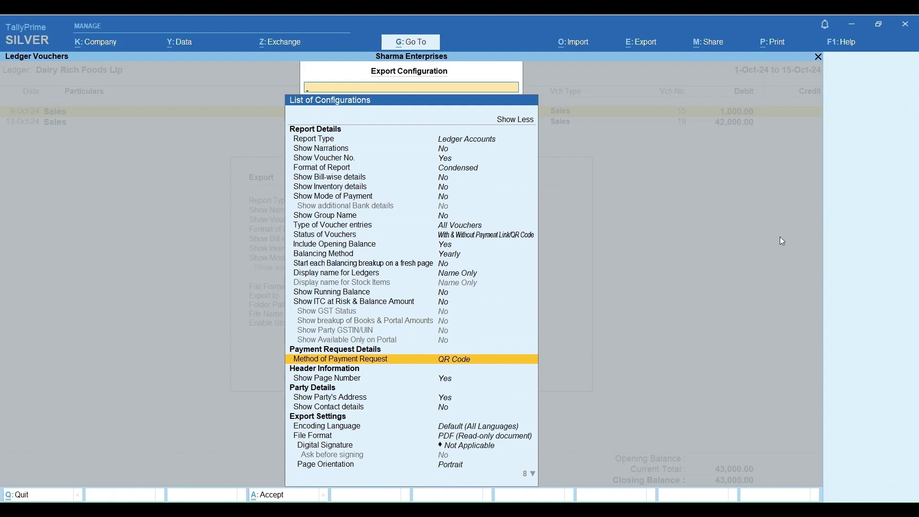
Step: Review the payment request methods for the ledger export, keep QR Code, and return to the Gateway of Tally without exporting
{"action": "key", "text": "Return"}
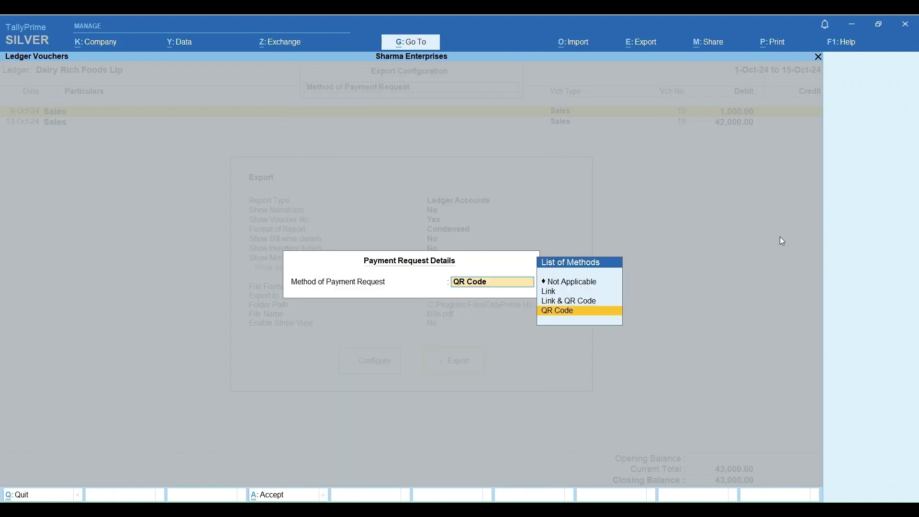
{"action": "key", "text": "Up"}
{"action": "key", "text": "Up"}
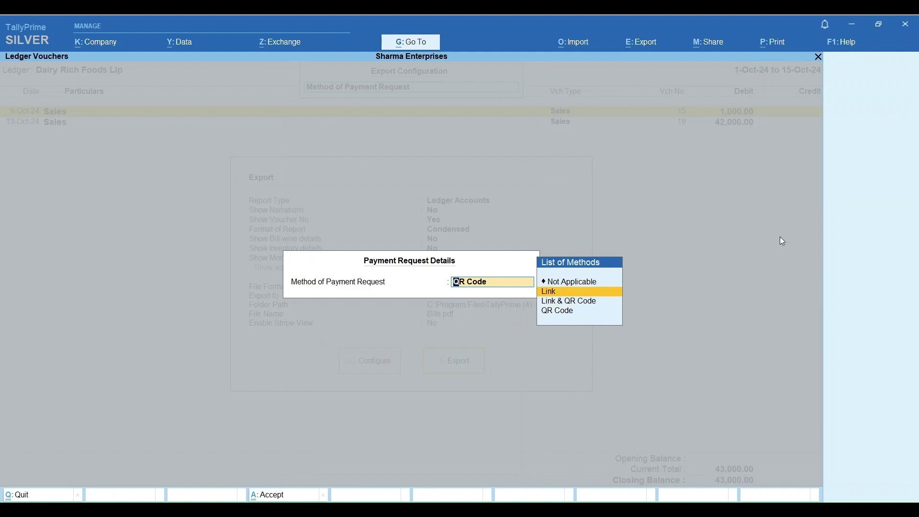
{"action": "key", "text": "Down"}
{"action": "key", "text": "Down"}
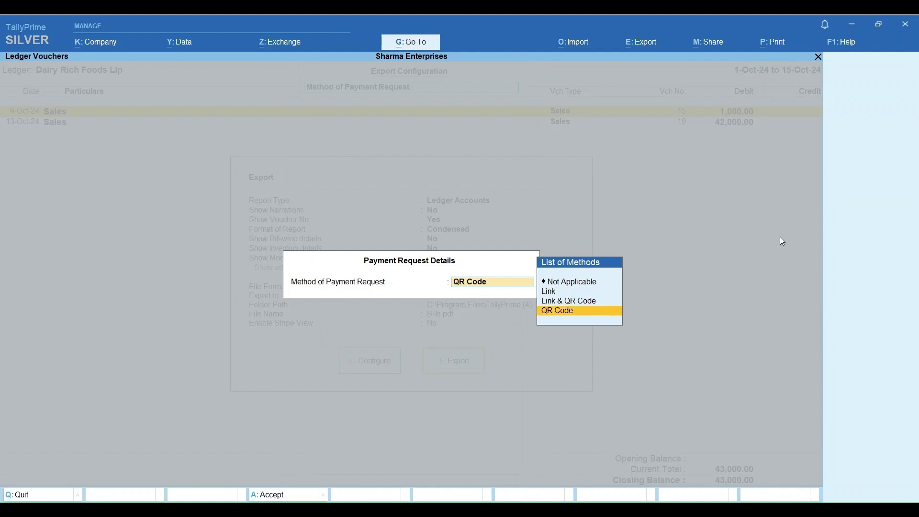
{"action": "key", "text": "Return"}
{"action": "key", "text": "ctrl+a"}
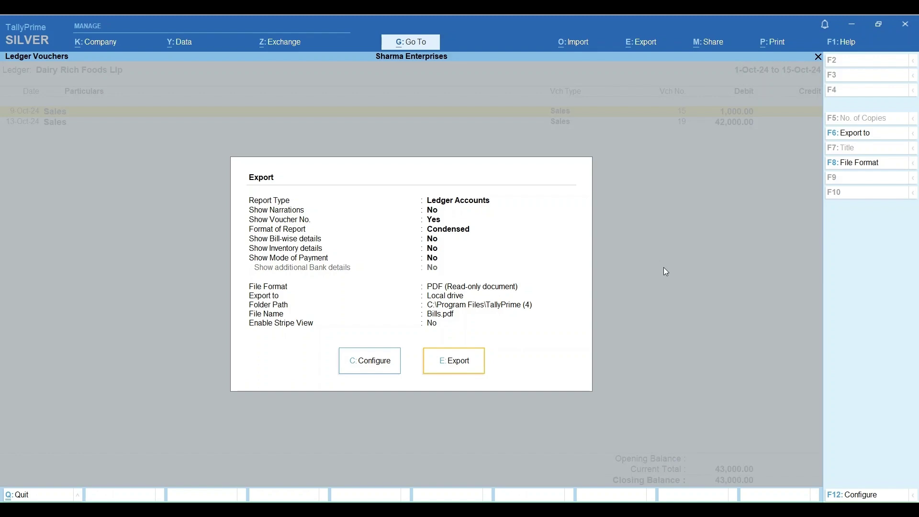
{"action": "key", "text": "Escape"}
{"action": "key", "text": "Escape"}
{"action": "key", "text": "Escape"}
{"action": "key", "text": "Escape"}
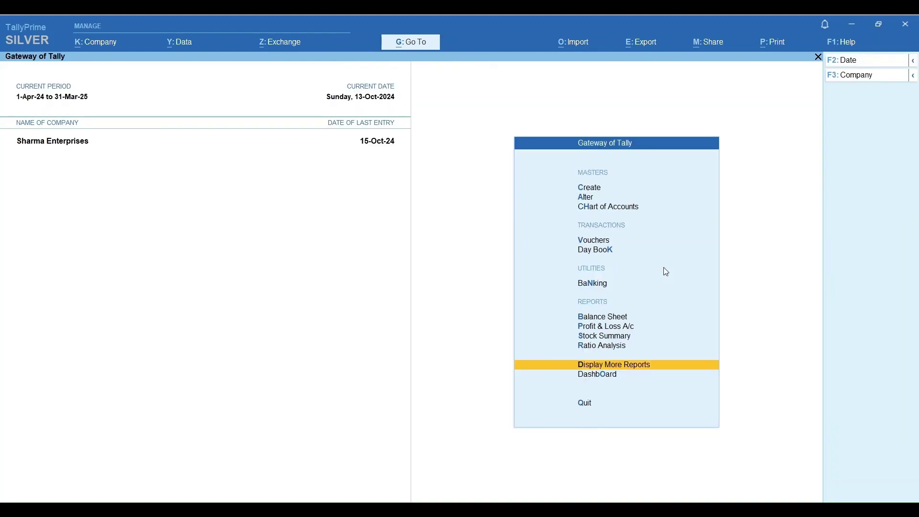
Step: Open the Day Book and set its period from 1-4-24 to 15-10-24
{"action": "key", "text": "Up"}
{"action": "key", "text": "Up"}
{"action": "key", "text": "Up"}
{"action": "key", "text": "Up"}
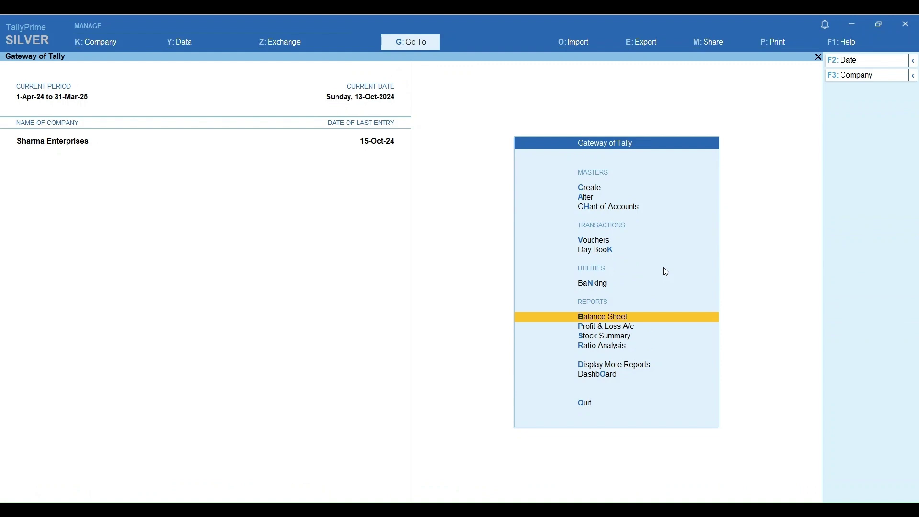
{"action": "key", "text": "k"}
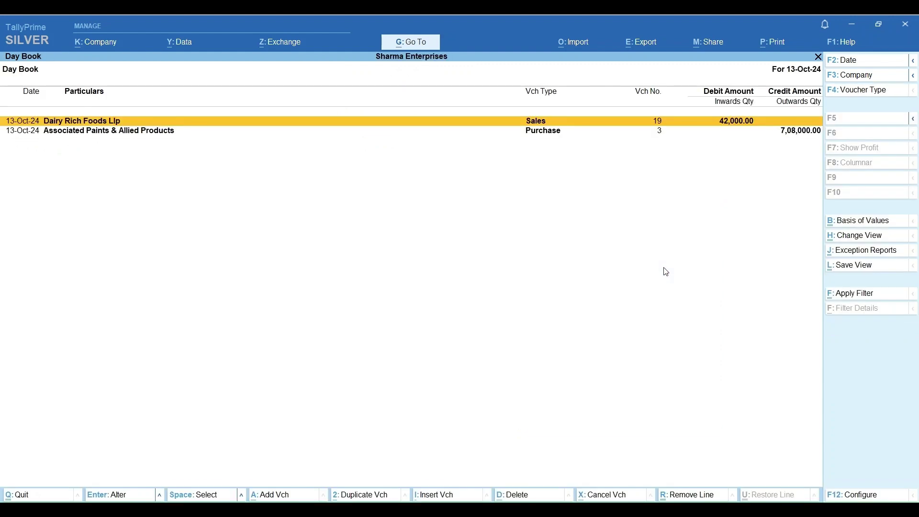
{"action": "key", "text": "Down"}
{"action": "key", "text": "alt+F2"}
{"action": "type", "text": "1-4-24"}
{"action": "key", "text": "Return"}
{"action": "type", "text": "15-10-24"}
{"action": "key", "text": "Return"}
{"action": "key", "text": "Down"}
{"action": "key", "text": "Down"}
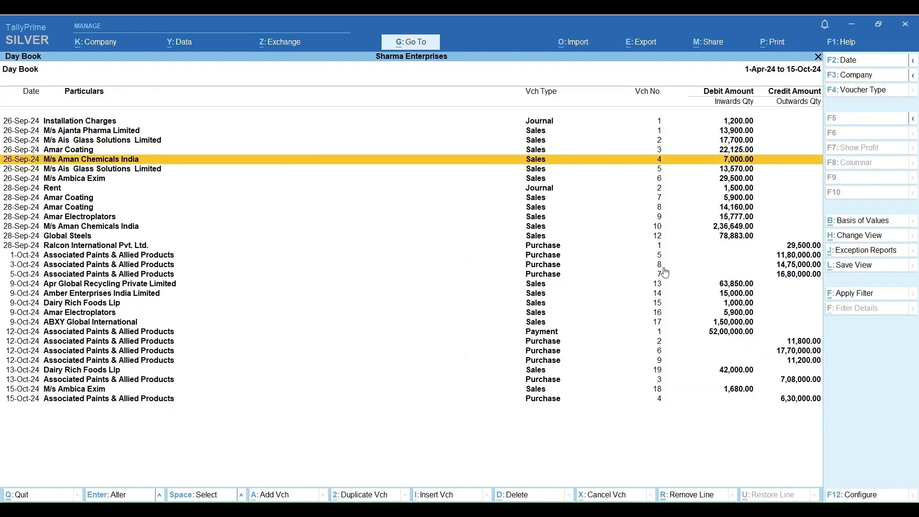
Step: Set the Day Book's Status of Vouchers to With Payment Link/QR Code in the Basis of Values
{"action": "key", "text": "Up"}
{"action": "key", "text": "ctrl"}
{"action": "key", "text": "ctrl+b"}
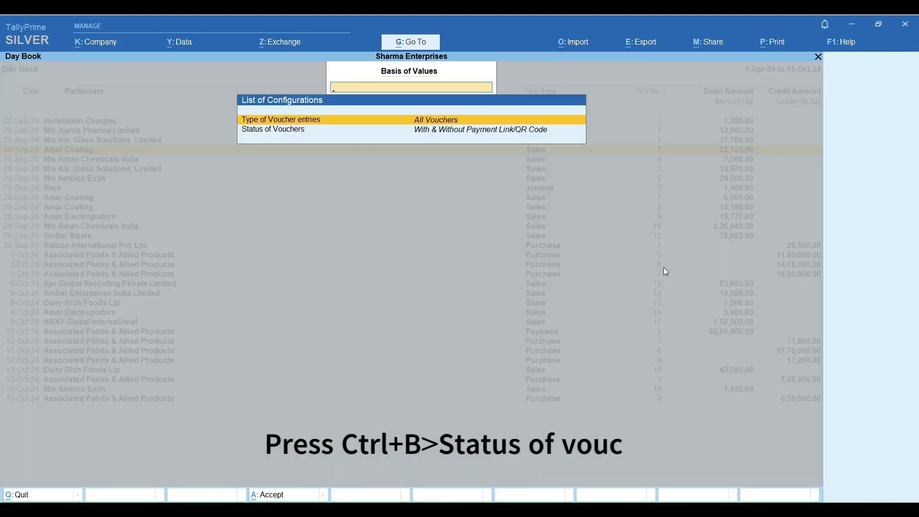
{"action": "key", "text": "Down"}
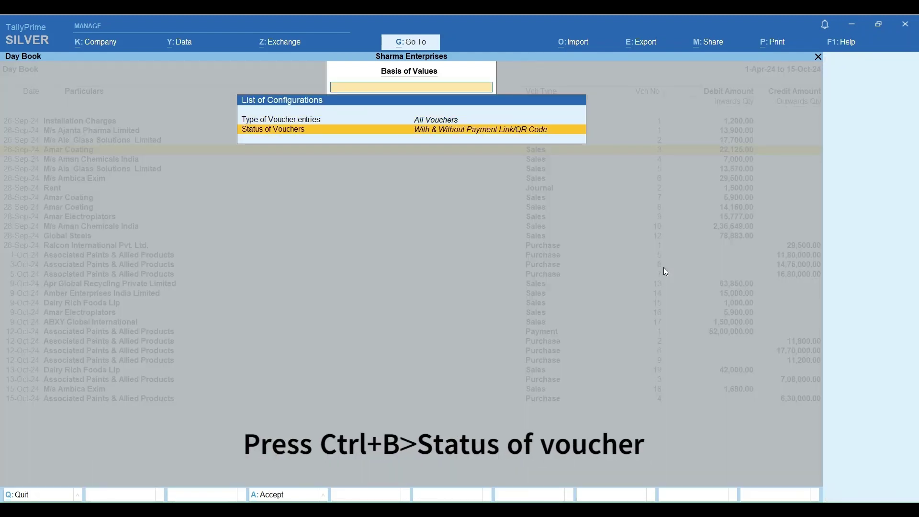
{"action": "key", "text": "Return"}
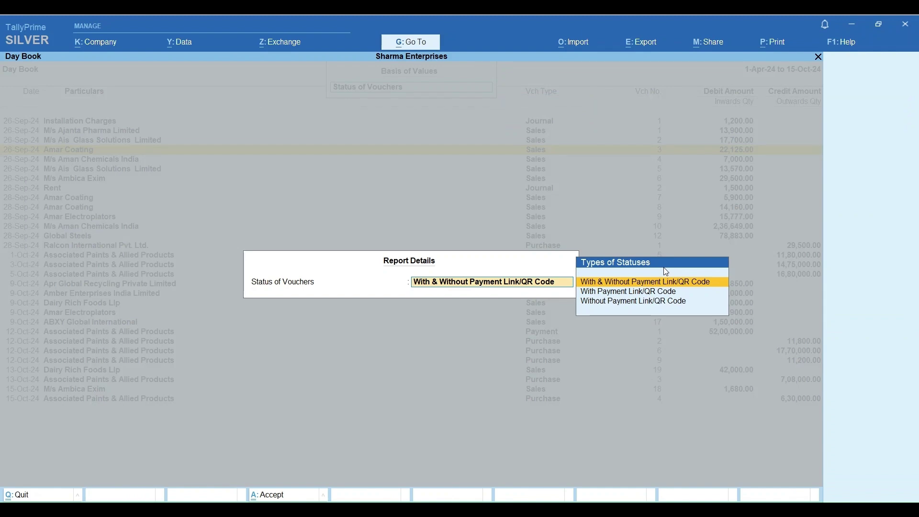
{"action": "key", "text": "Down"}
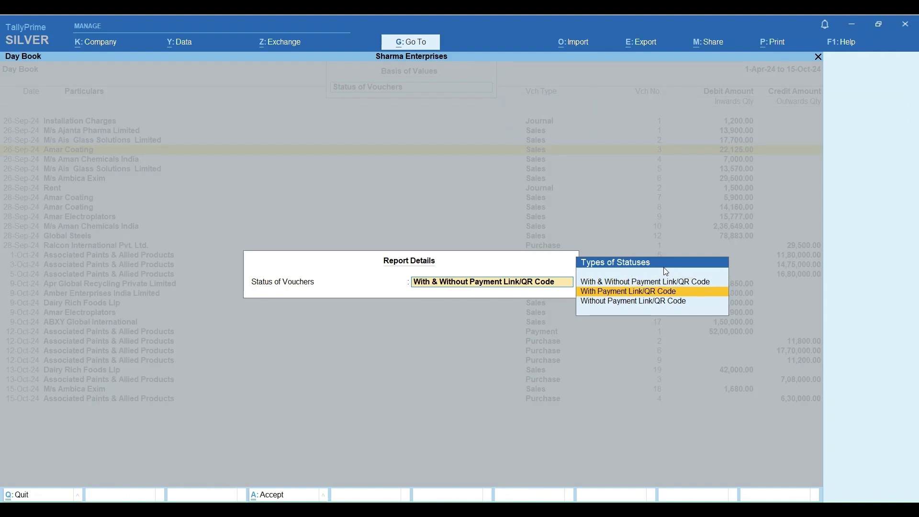
{"action": "key", "text": "Return"}
{"action": "key", "text": "ctrl+a"}
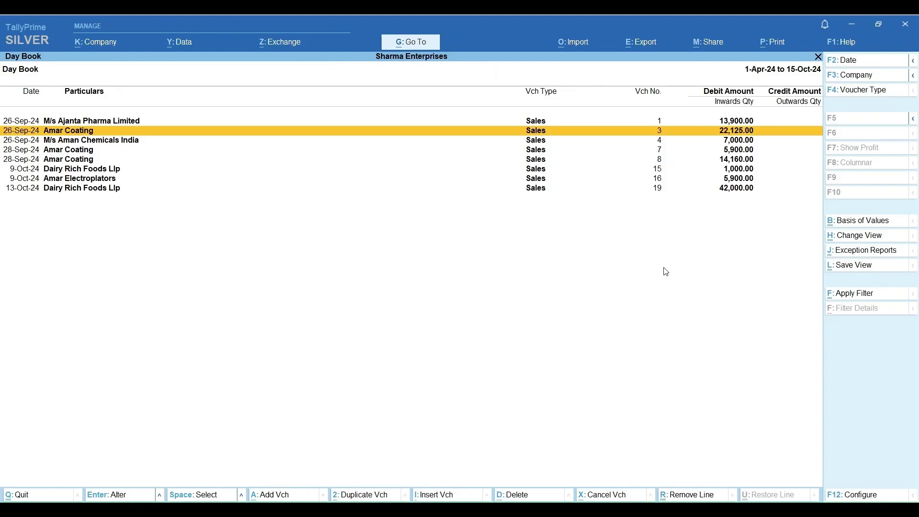
Step: Look through the Day Book vouchers that have a payment link or QR code
{"action": "key", "text": "Up"}
{"action": "key", "text": "Up"}
{"action": "key", "text": "Up"}
{"action": "key", "text": "Up"}
{"action": "key", "text": "Up"}
{"action": "key", "text": "Up"}
{"action": "key", "text": "Up"}
{"action": "key", "text": "Up"}
{"action": "key", "text": "Up"}
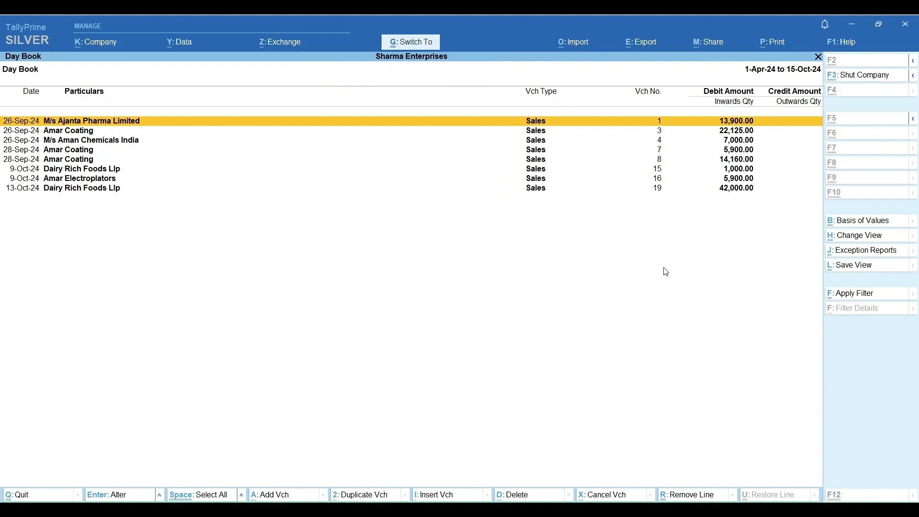
Step: Switch the Day Book's Status of Vouchers to Without Payment Link/QR Code
{"action": "key", "text": "ctrl+b"}
{"action": "key", "text": "Down"}
{"action": "key", "text": "Return"}
{"action": "key", "text": "Down"}
{"action": "key", "text": "Return"}
{"action": "key", "text": "ctrl+a"}
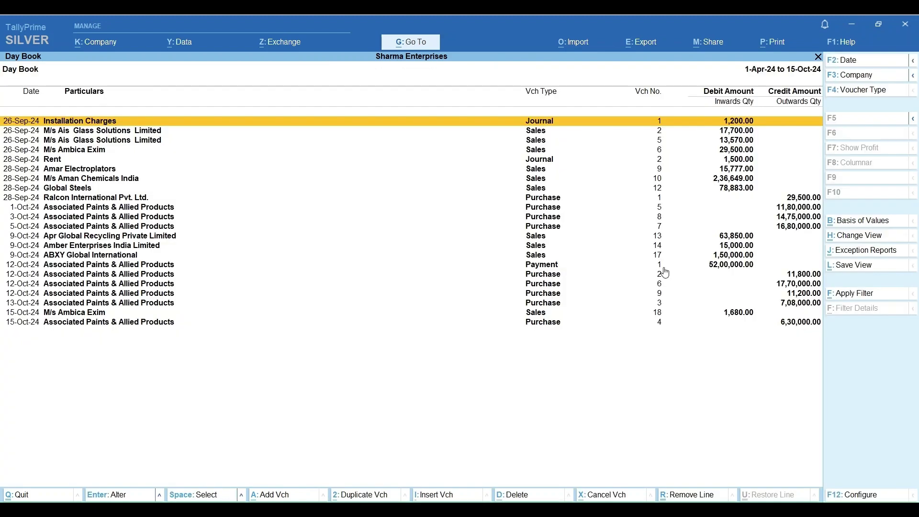
Step: Look through the Day Book vouchers that lack a payment link or QR code, and return to the Gateway of Tally
{"action": "key", "text": "Down"}
{"action": "key", "text": "Down"}
{"action": "key", "text": "Down"}
{"action": "key", "text": "Down"}
{"action": "key", "text": "Down"}
{"action": "key", "text": "Down"}
{"action": "key", "text": "Down"}
{"action": "key", "text": "Down"}
{"action": "key", "text": "Down"}
{"action": "key", "text": "Down"}
{"action": "key", "text": "Down"}
{"action": "key", "text": "Down"}
{"action": "key", "text": "Down"}
{"action": "key", "text": "Up"}
{"action": "key", "text": "Up"}
{"action": "key", "text": "Up"}
{"action": "key", "text": "Up"}
{"action": "key", "text": "Up"}
{"action": "key", "text": "Up"}
{"action": "key", "text": "Up"}
{"action": "key", "text": "Up"}
{"action": "key", "text": "Up"}
{"action": "key", "text": "Up"}
{"action": "key", "text": "Up"}
{"action": "key", "text": "Up"}
{"action": "key", "text": "Up"}
{"action": "key", "text": "Down"}
{"action": "key", "text": "Down"}
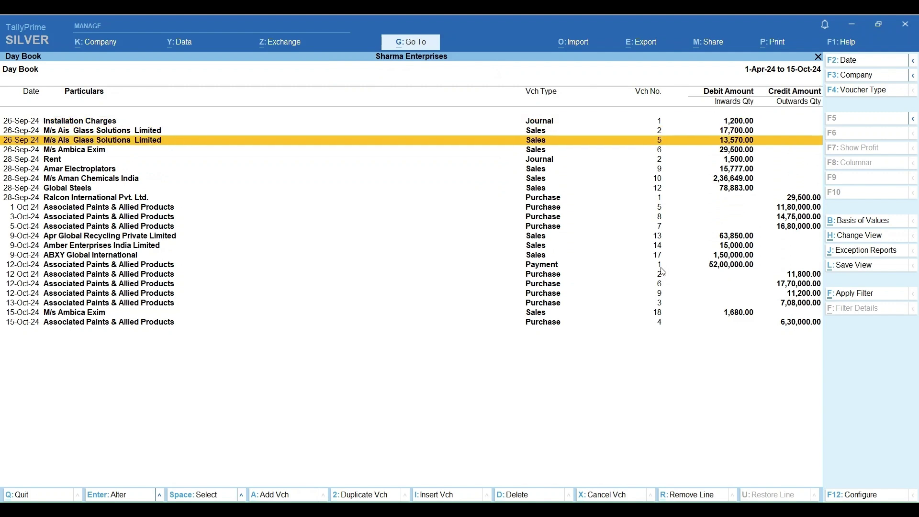
{"action": "key", "text": "Up"}
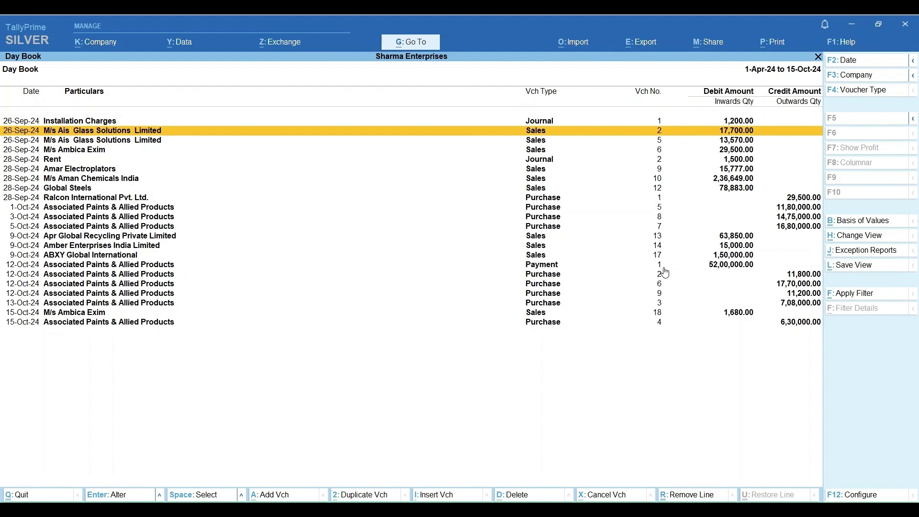
{"action": "key", "text": "Escape"}
{"action": "key", "text": "Escape"}
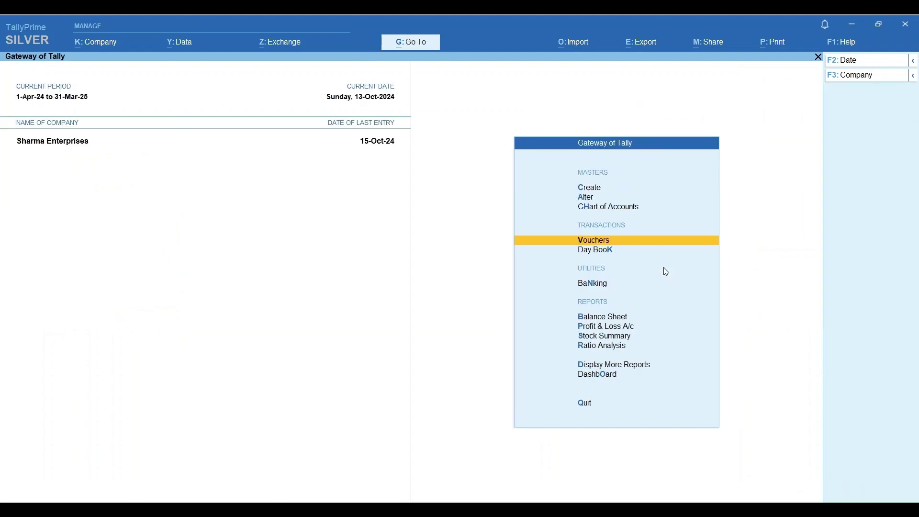